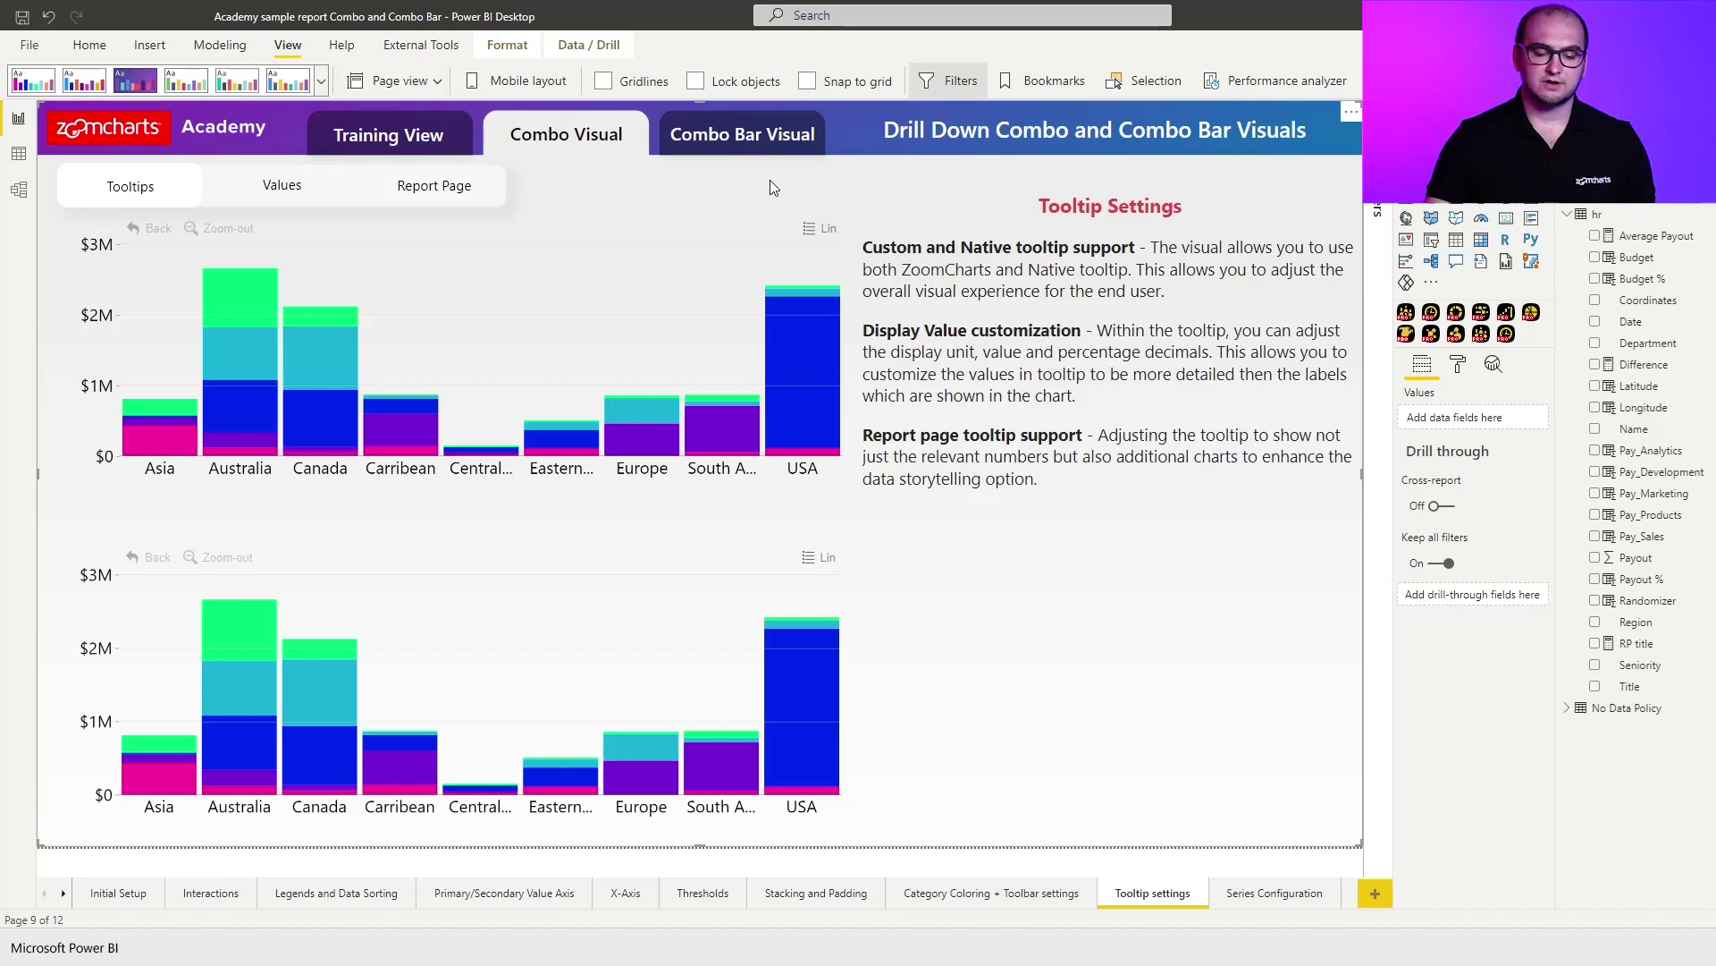
Switch the tooltip page to its Training View, leaving an empty chart area beside the notes.
{"action": "left_click", "coordinate": [433, 143]}
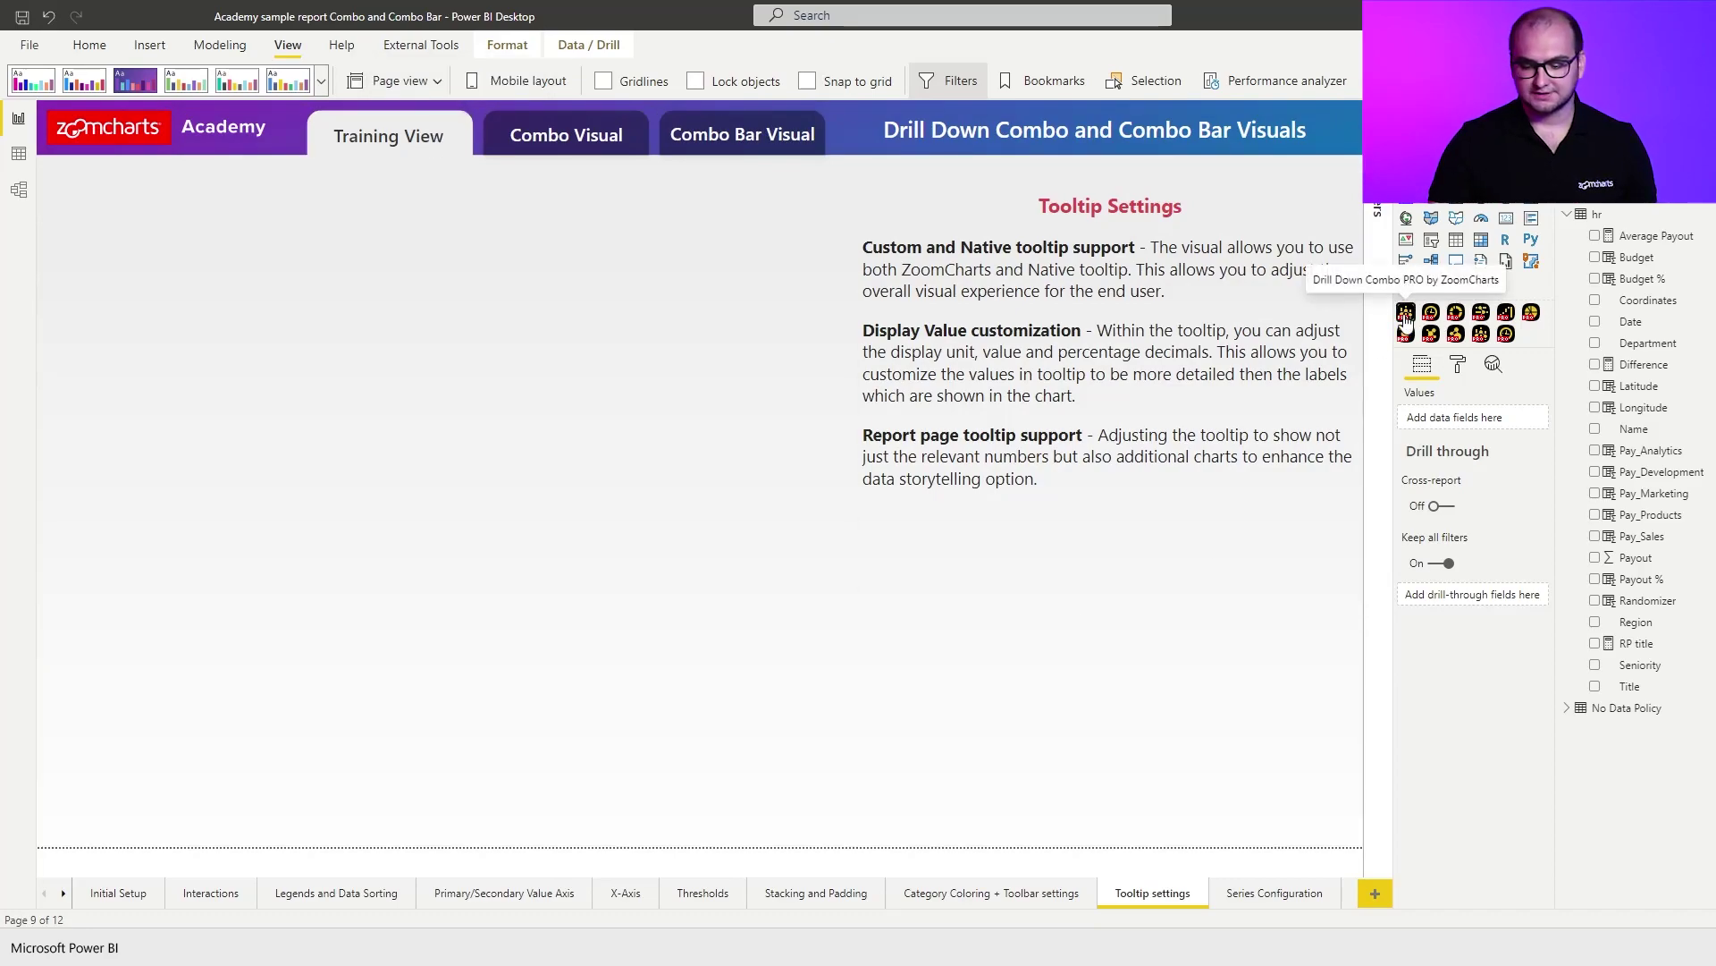
Add an enlarged Drill Down Combo PRO visual with its title and background turned off.
{"action": "left_click", "coordinate": [1406, 321]}
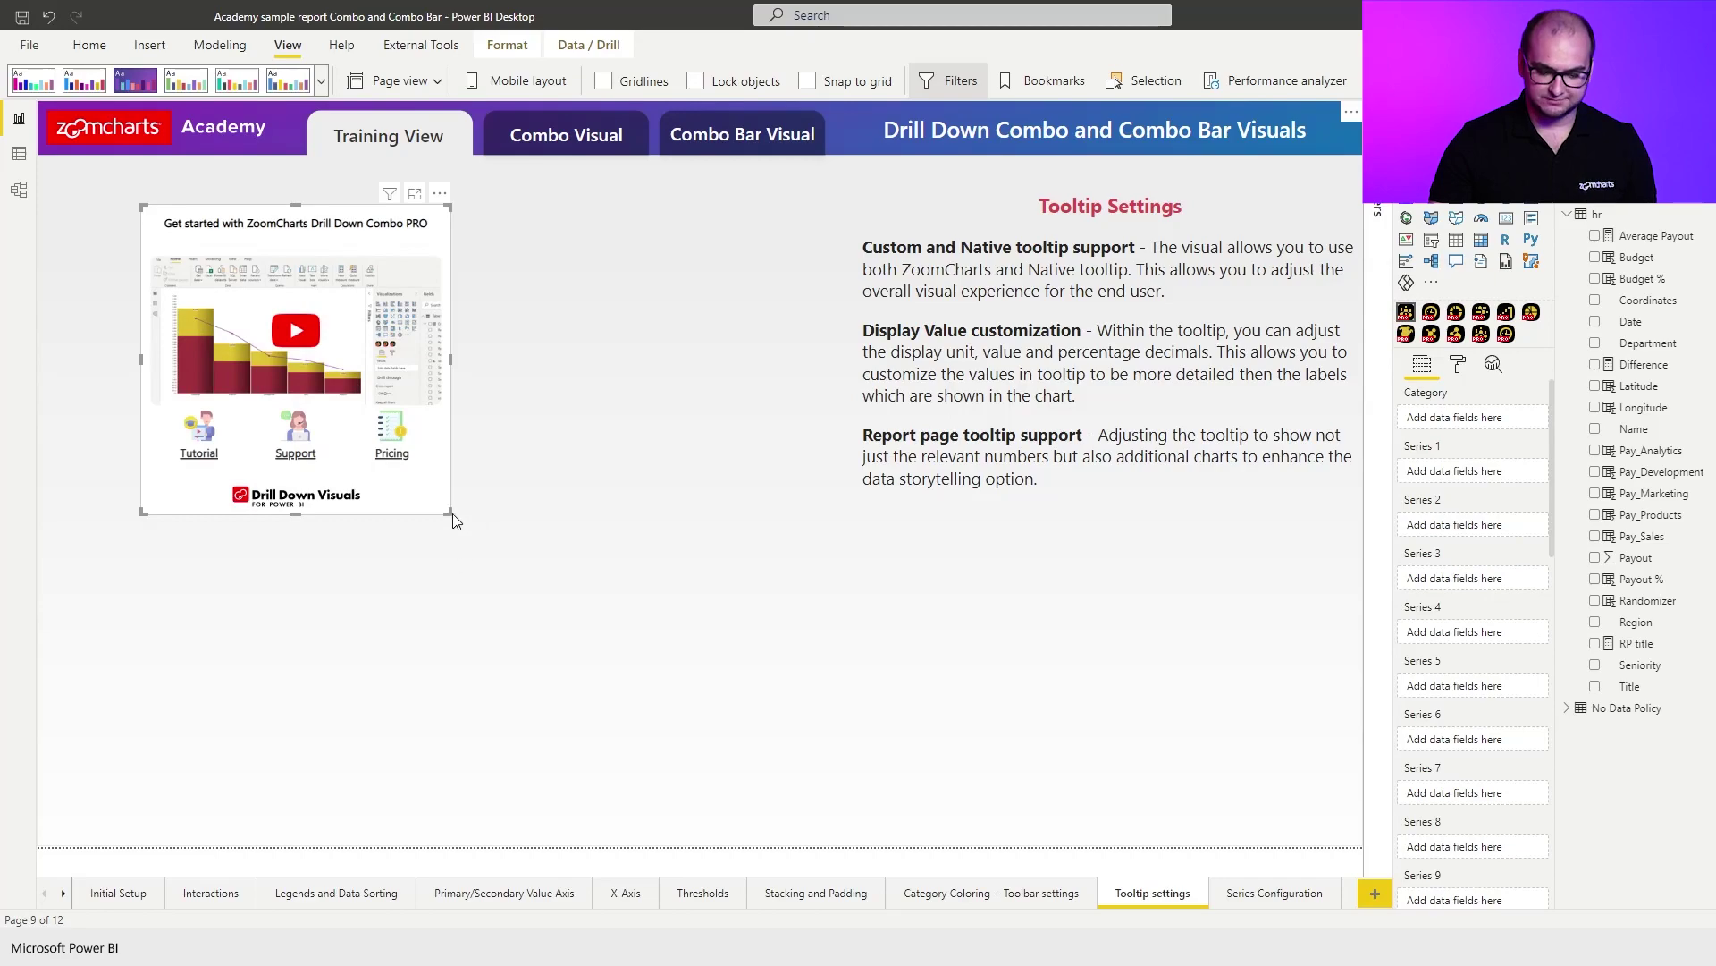
{"action": "left_click_drag", "start_coordinate": [452, 515], "coordinate": [848, 823]}
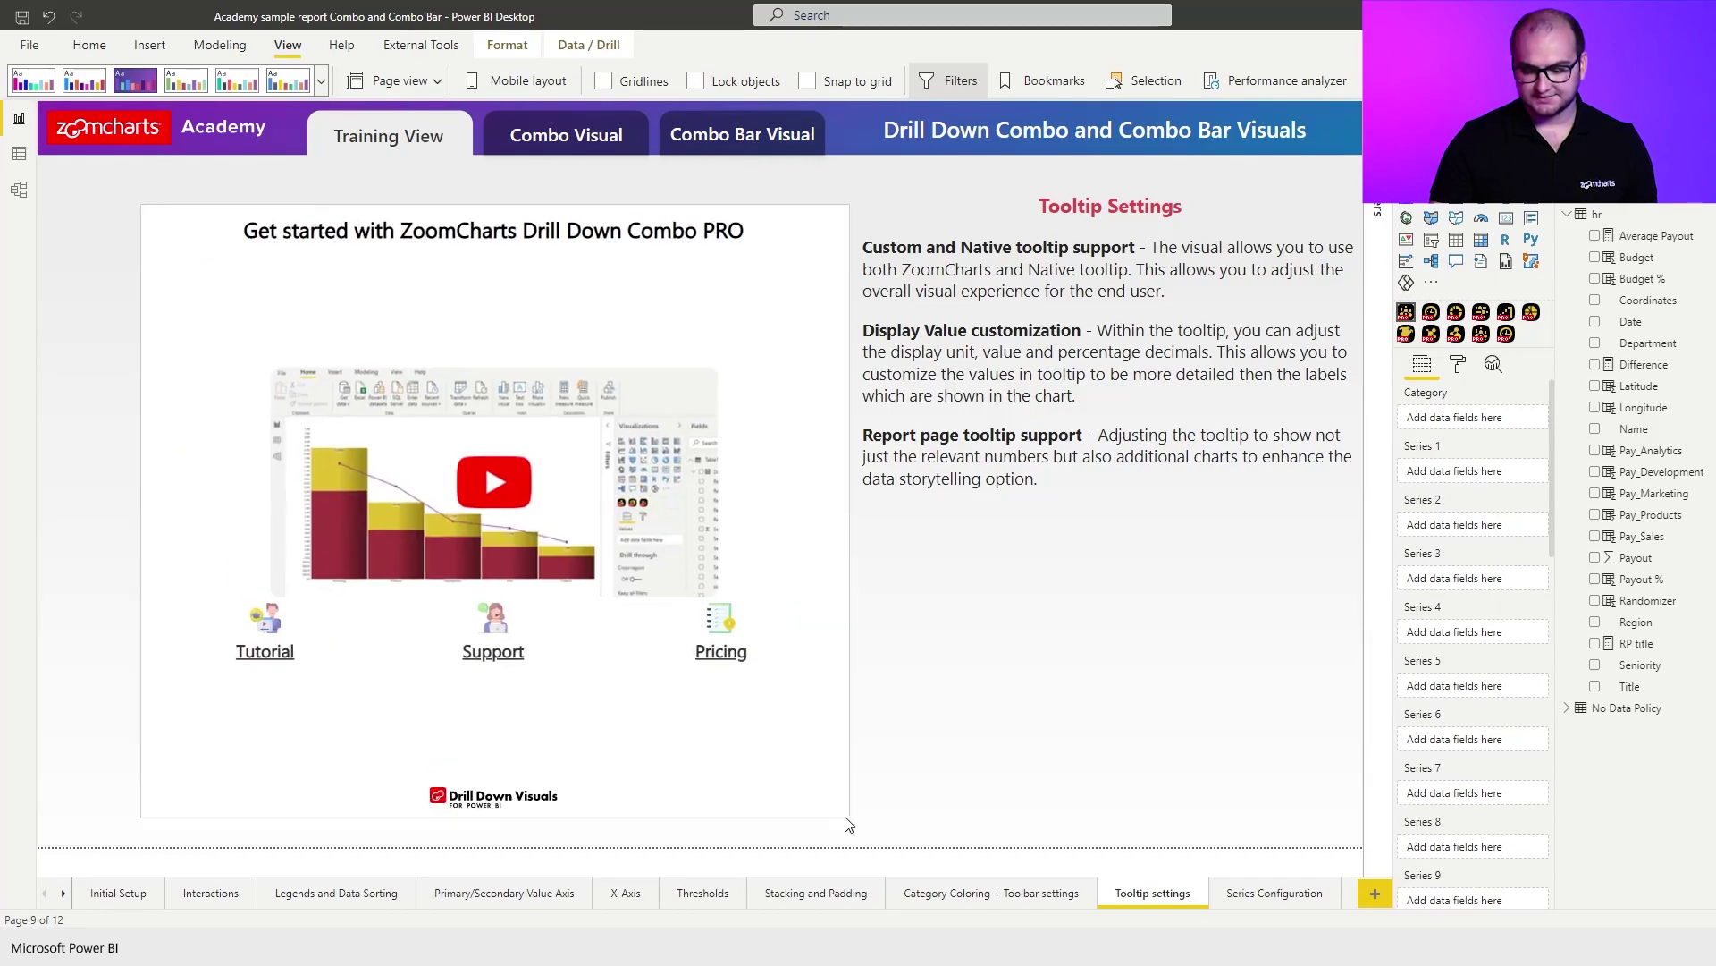
{"action": "left_click", "coordinate": [1458, 364]}
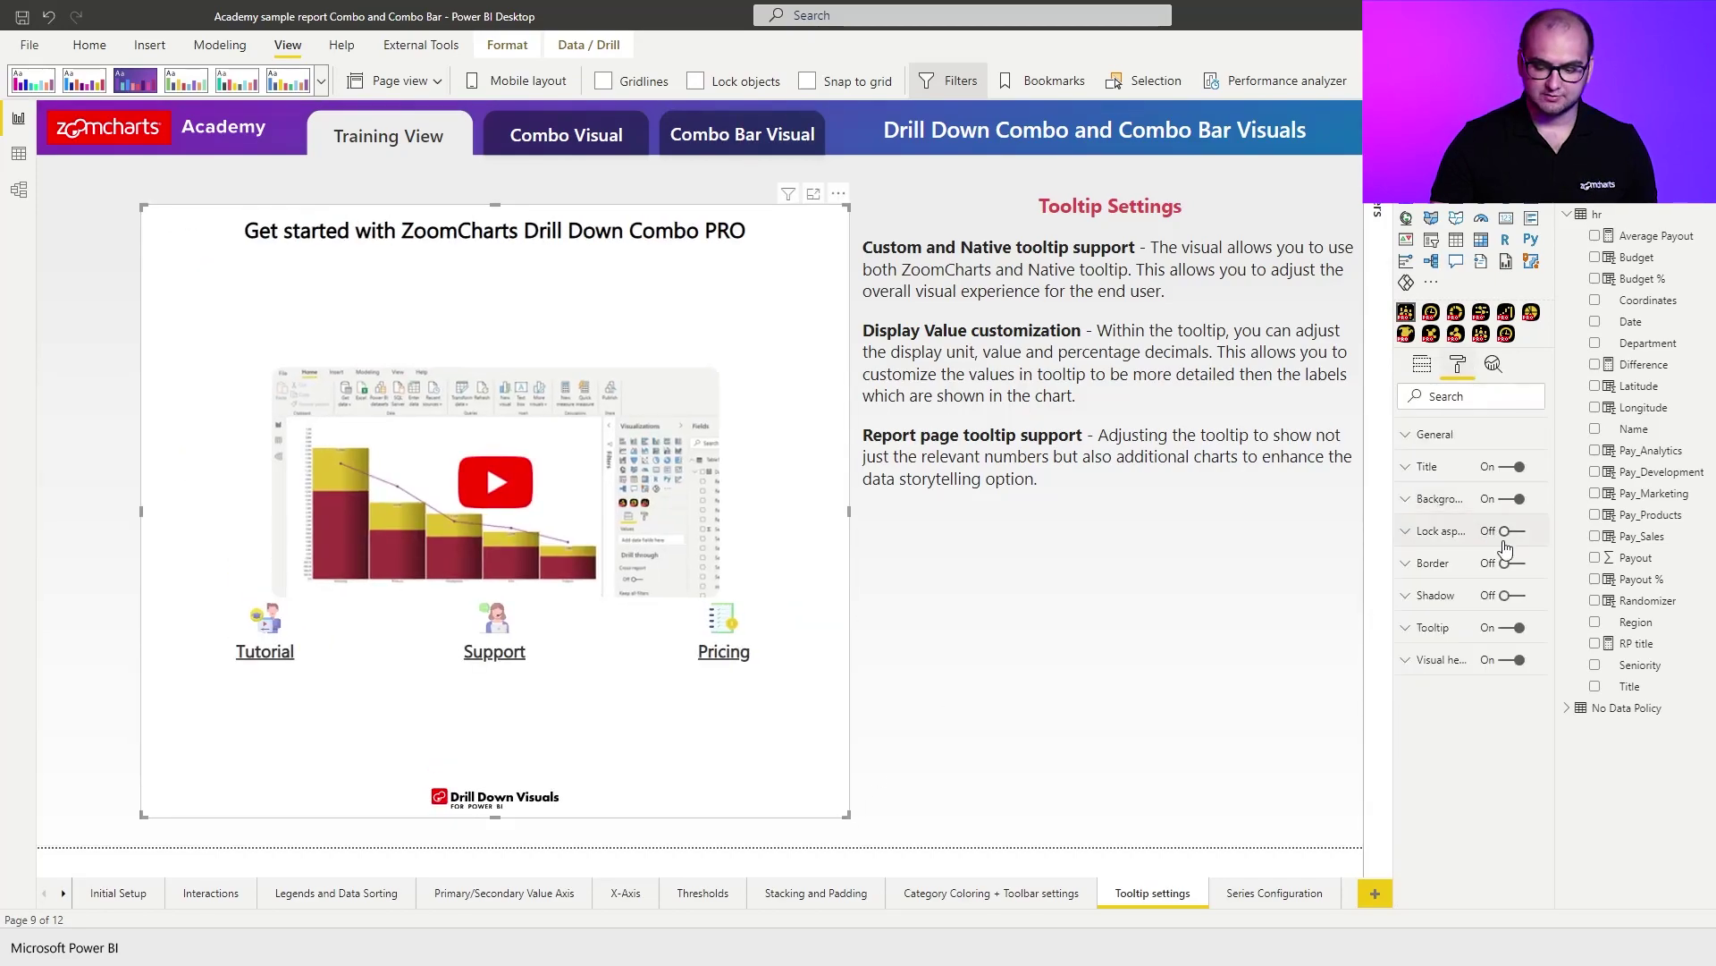
{"action": "left_click", "coordinate": [1517, 498]}
{"action": "left_click", "coordinate": [1519, 467]}
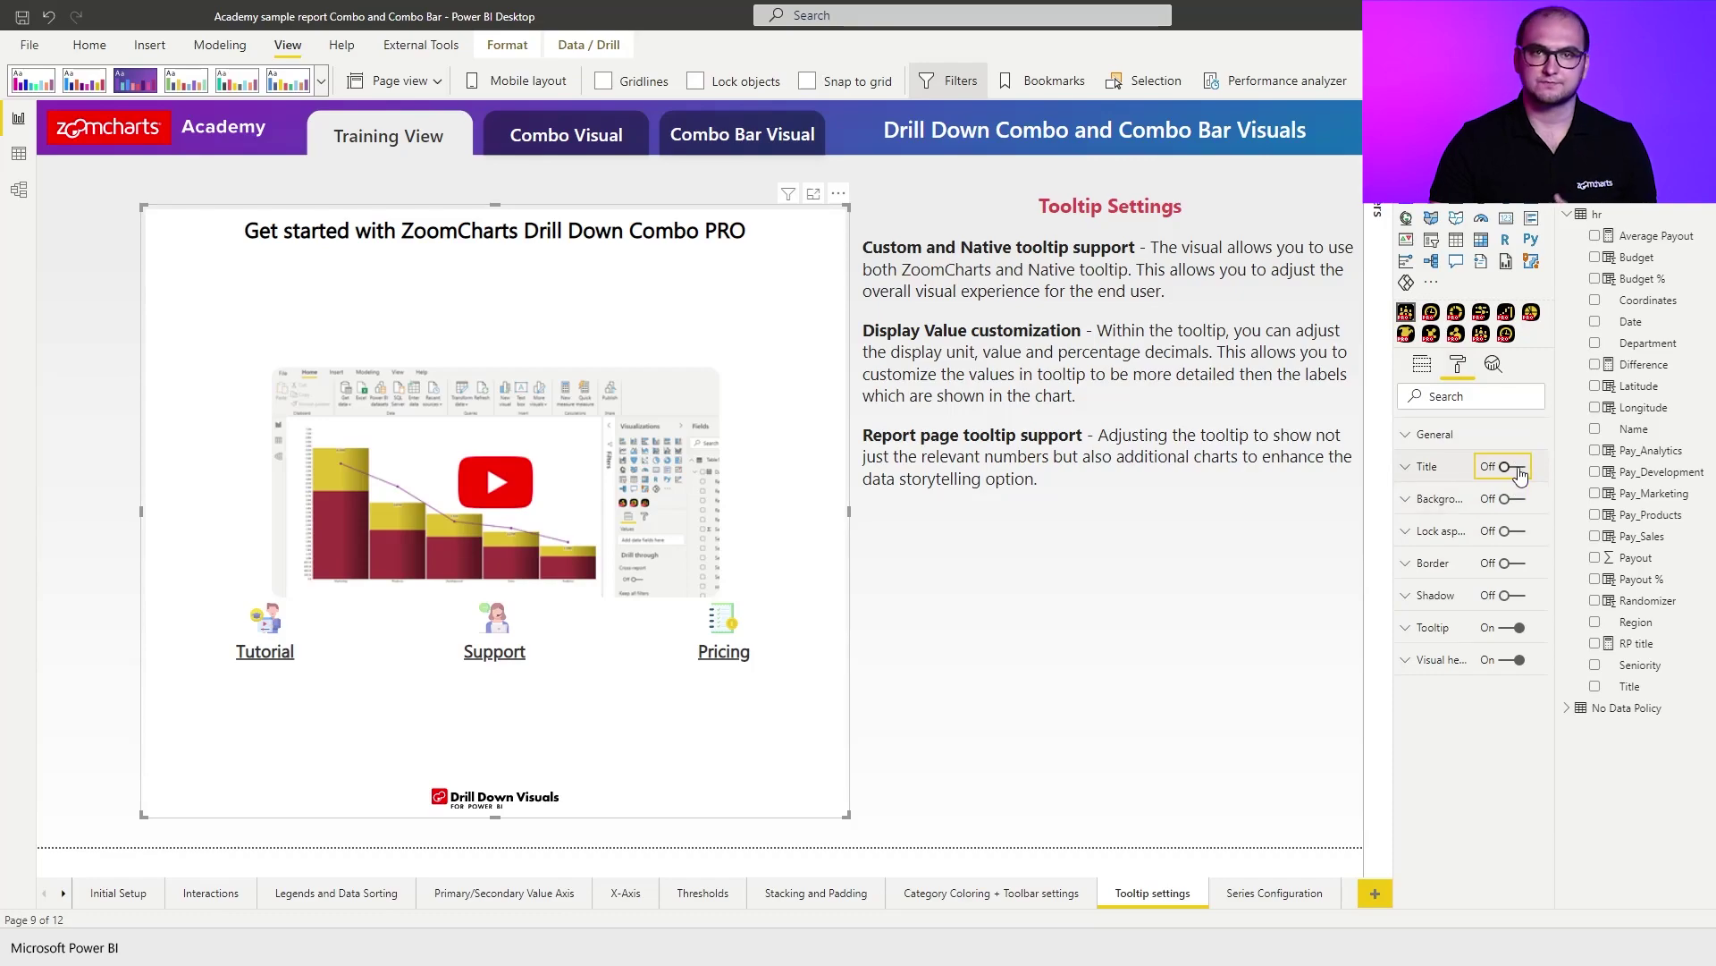
{"action": "left_click", "coordinate": [1423, 366]}
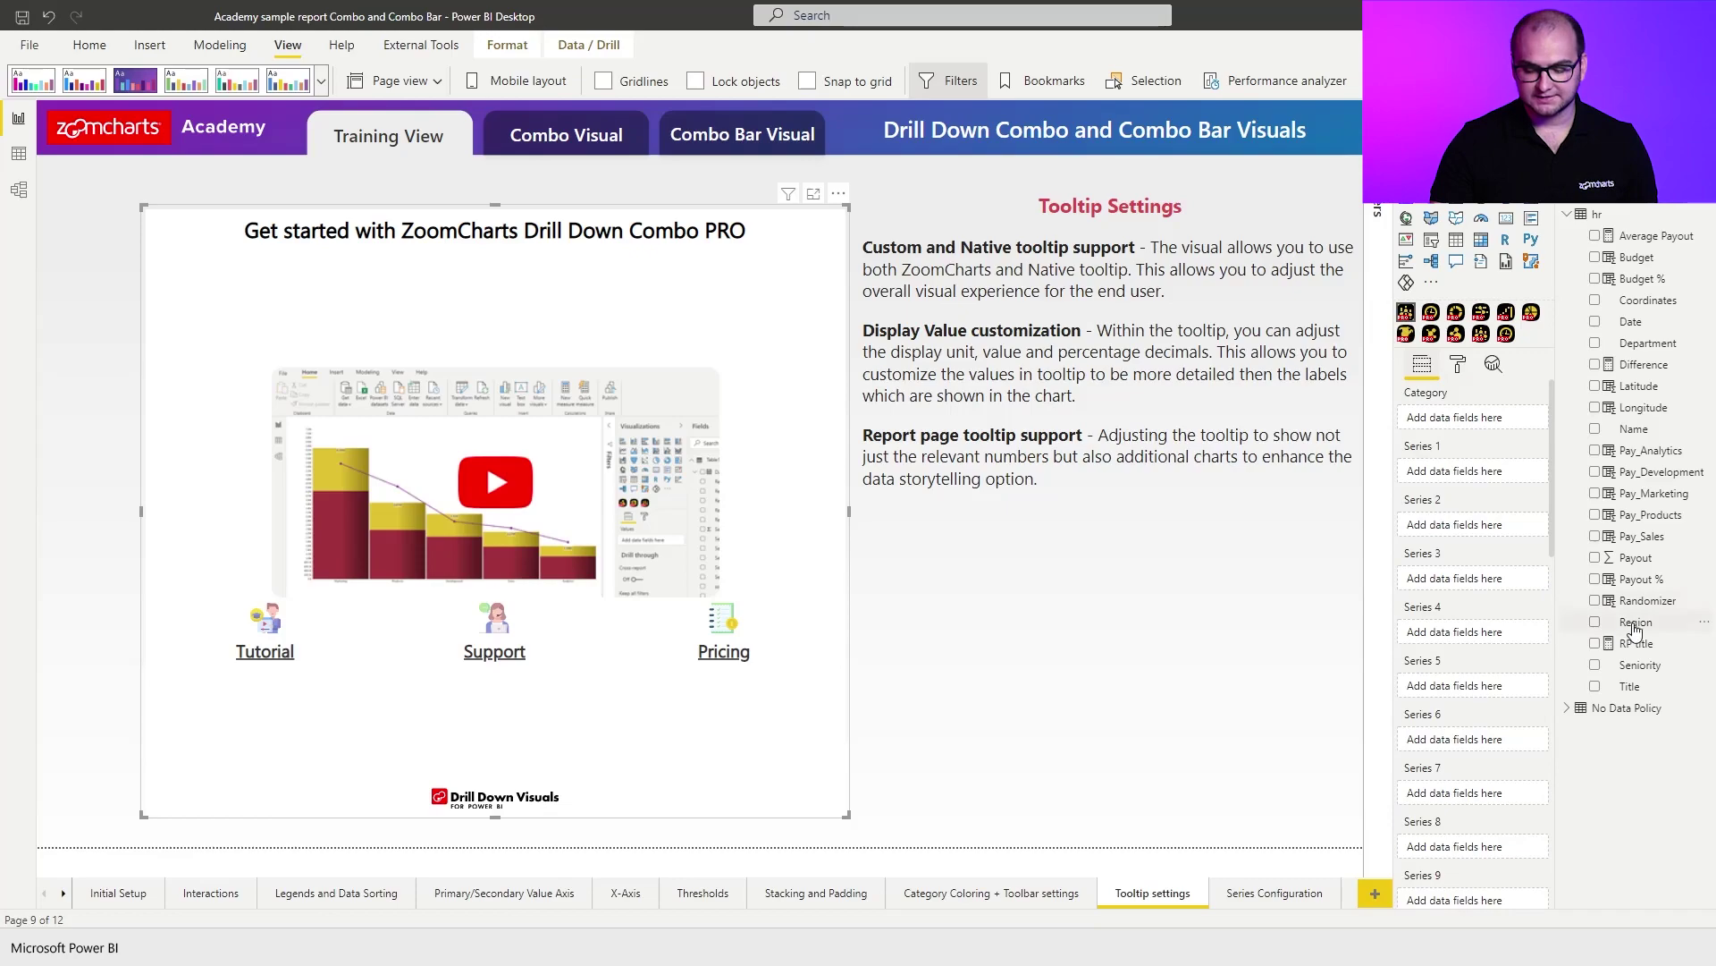
Plot Region against Pay_Analytics, Pay_Development, Pay_Marketing, Pay_Products and Pay_Sales, widening the chart leftward.
{"action": "left_click_drag", "start_coordinate": [1620, 623], "coordinate": [1473, 428]}
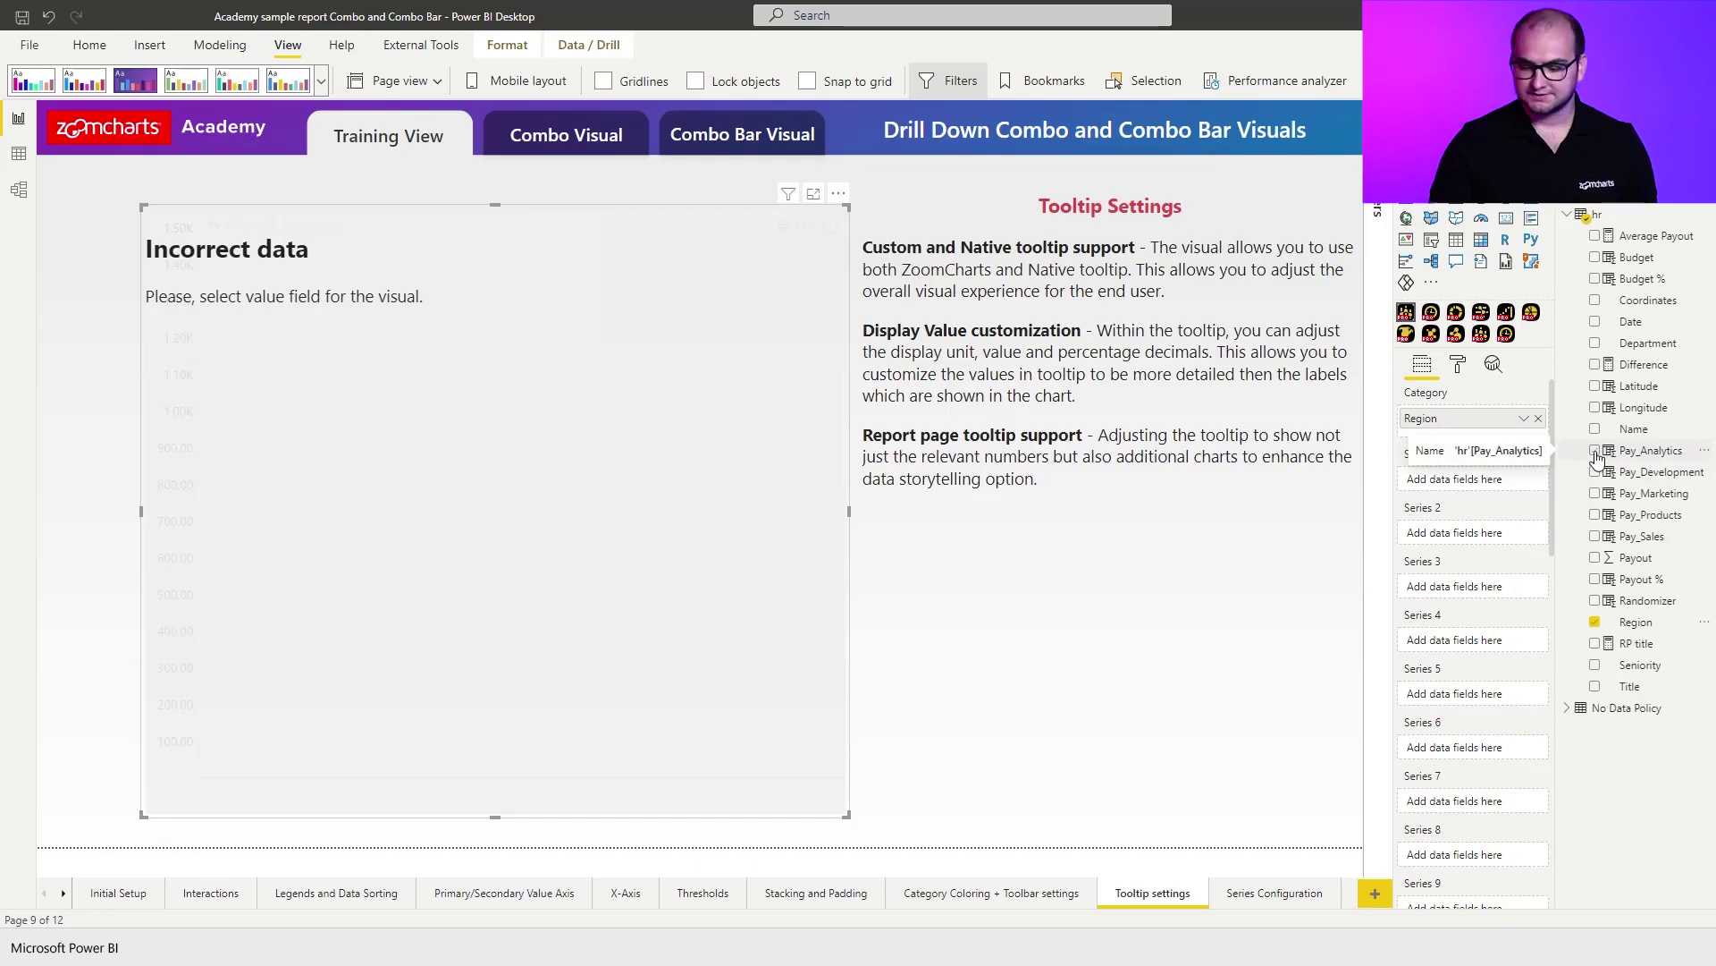
{"action": "left_click", "coordinate": [1595, 453]}
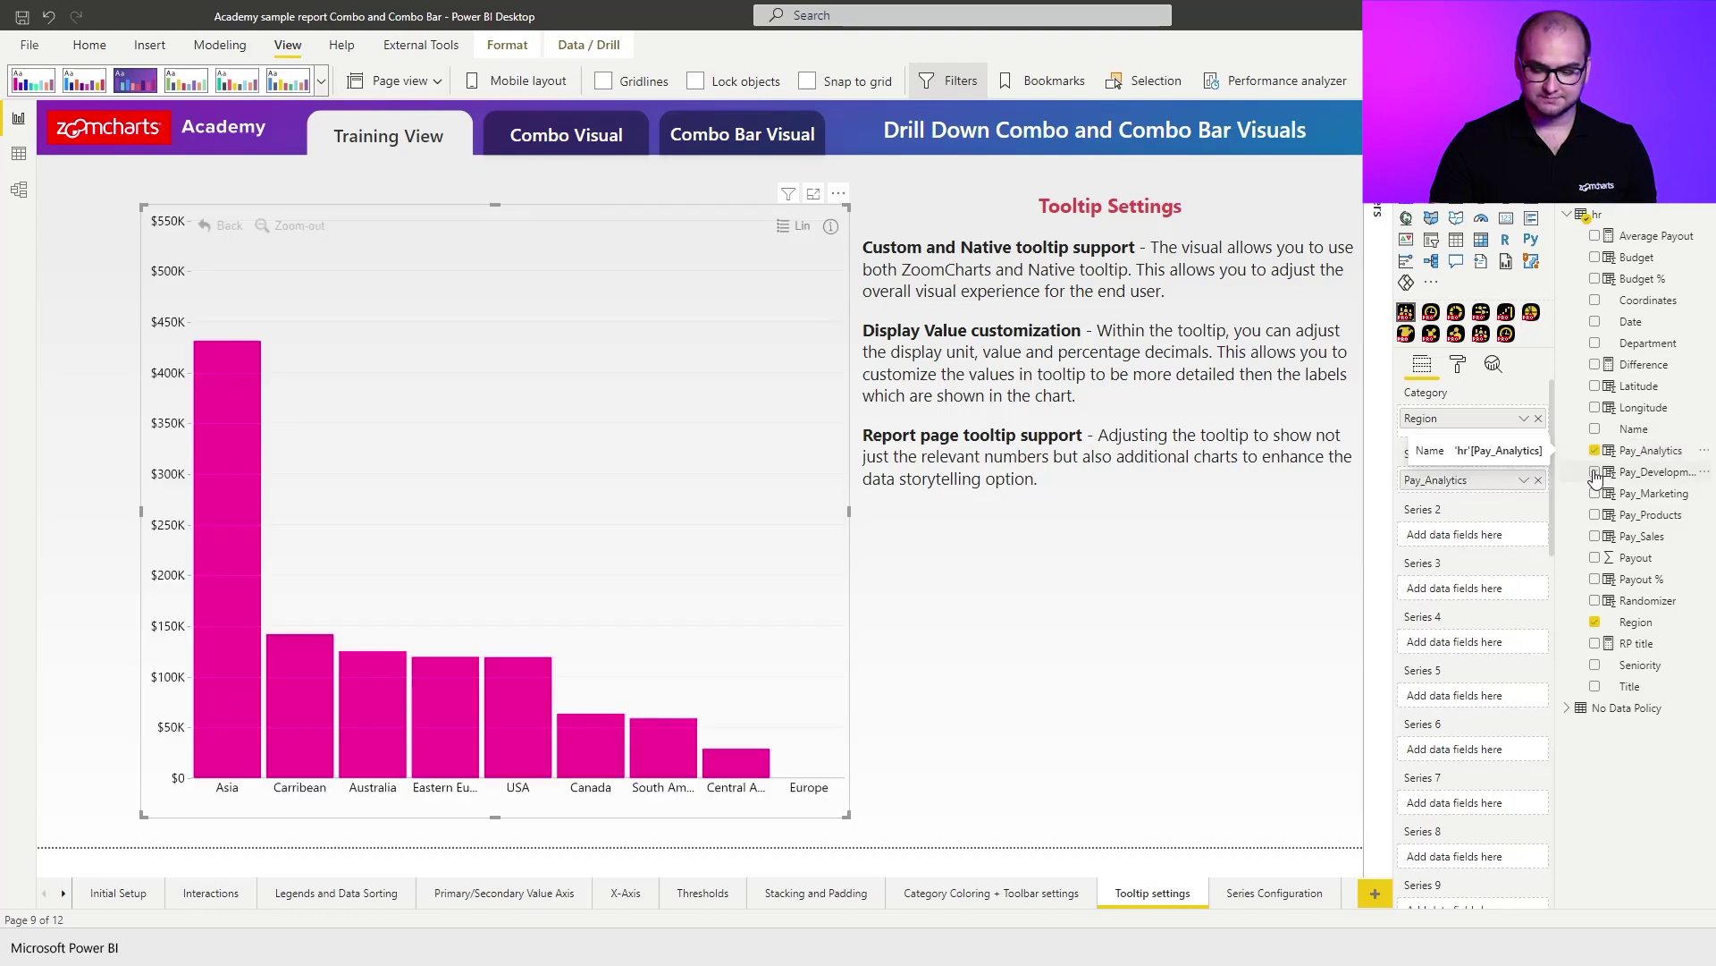
{"action": "left_click", "coordinate": [1596, 472]}
{"action": "left_click", "coordinate": [1596, 495]}
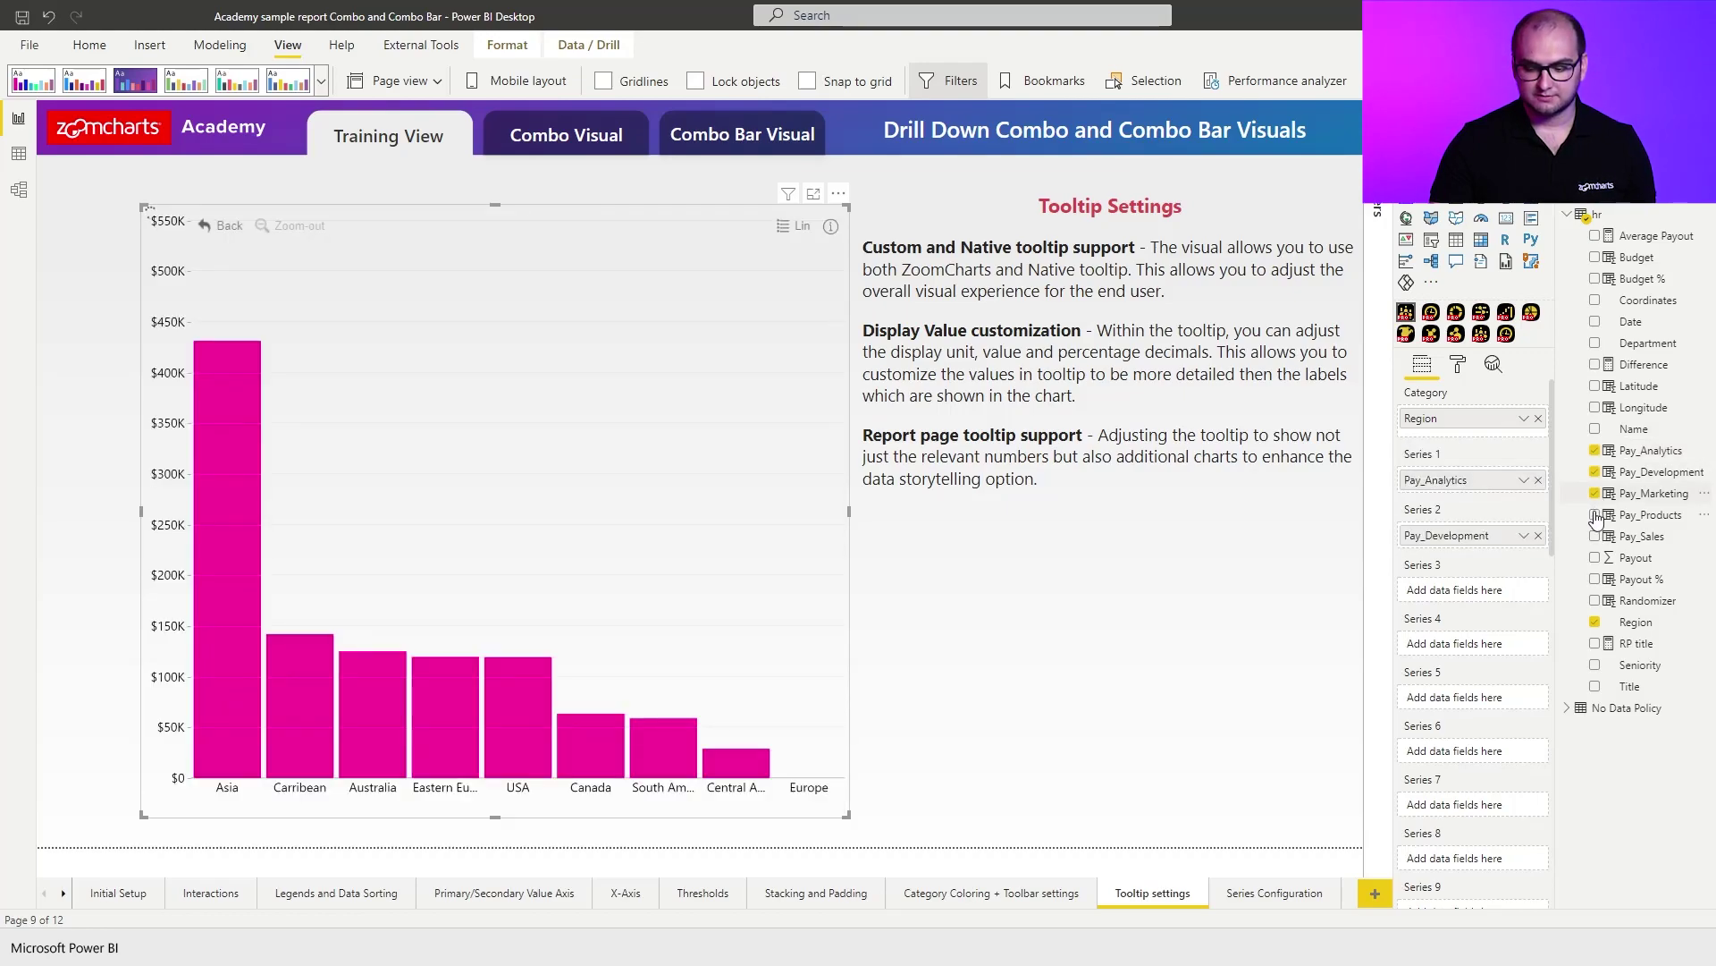
{"action": "left_click", "coordinate": [1595, 516]}
{"action": "left_click", "coordinate": [1596, 538]}
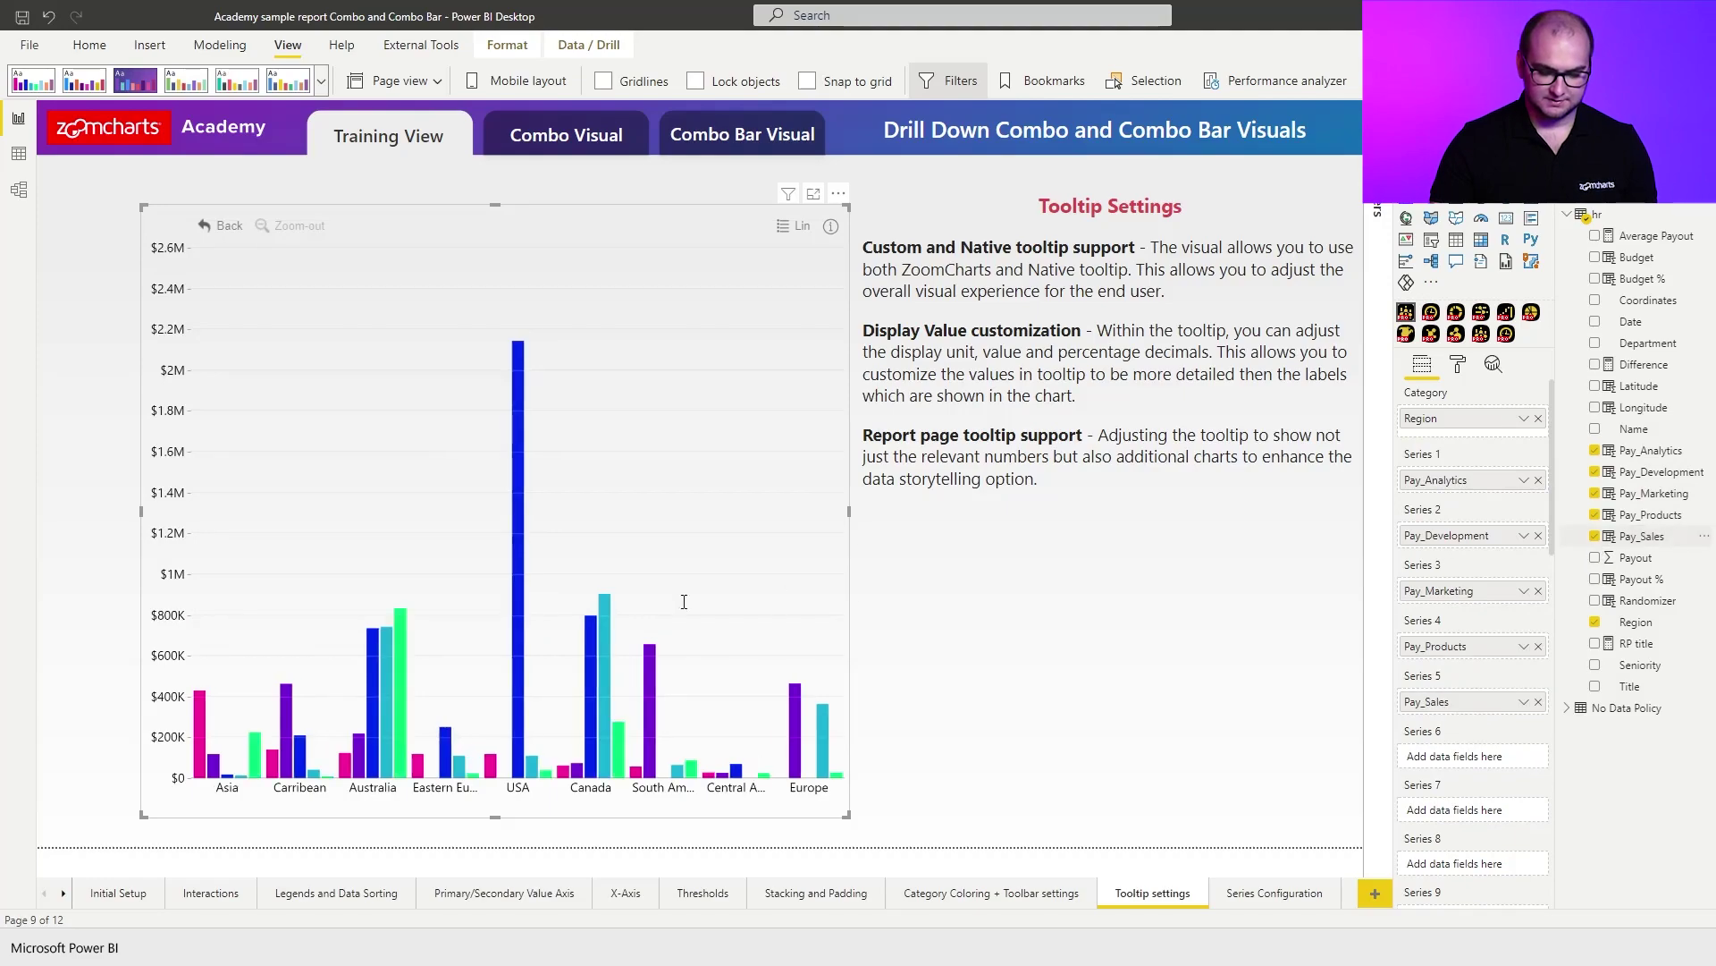
{"action": "left_click_drag", "start_coordinate": [87, 518], "coordinate": [61, 518]}
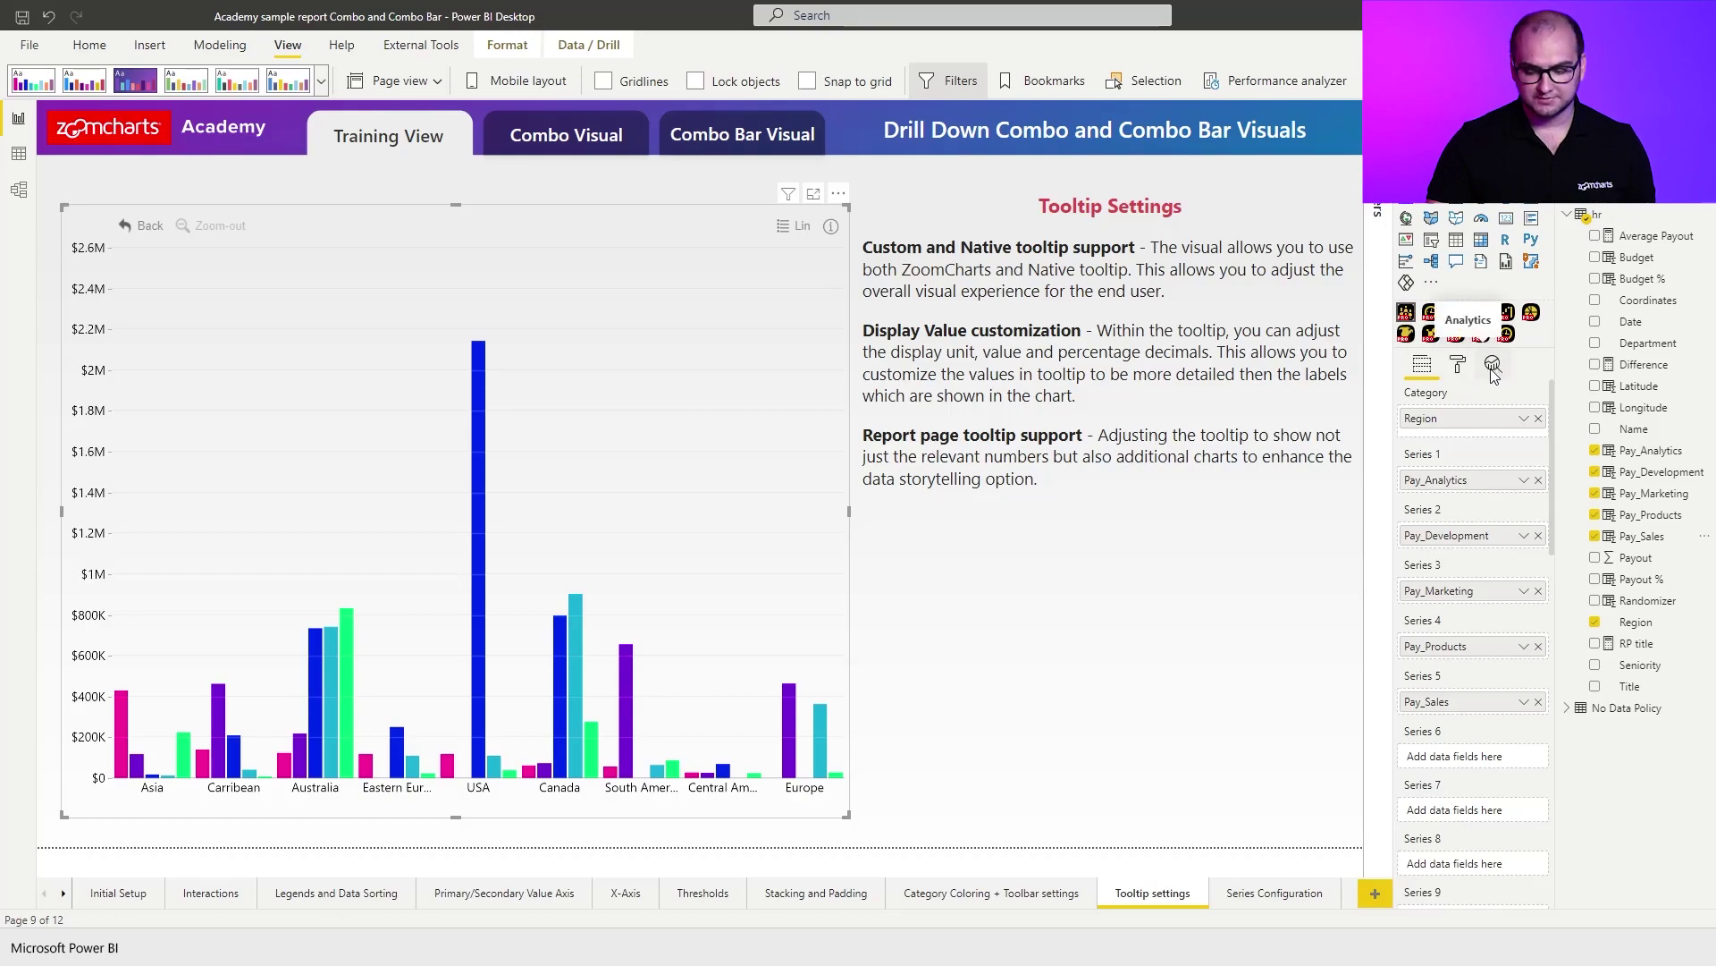
Expand the chart's Tooltip Settings and keep Custom Tooltip as the tooltip type.
{"action": "left_click", "coordinate": [1458, 365]}
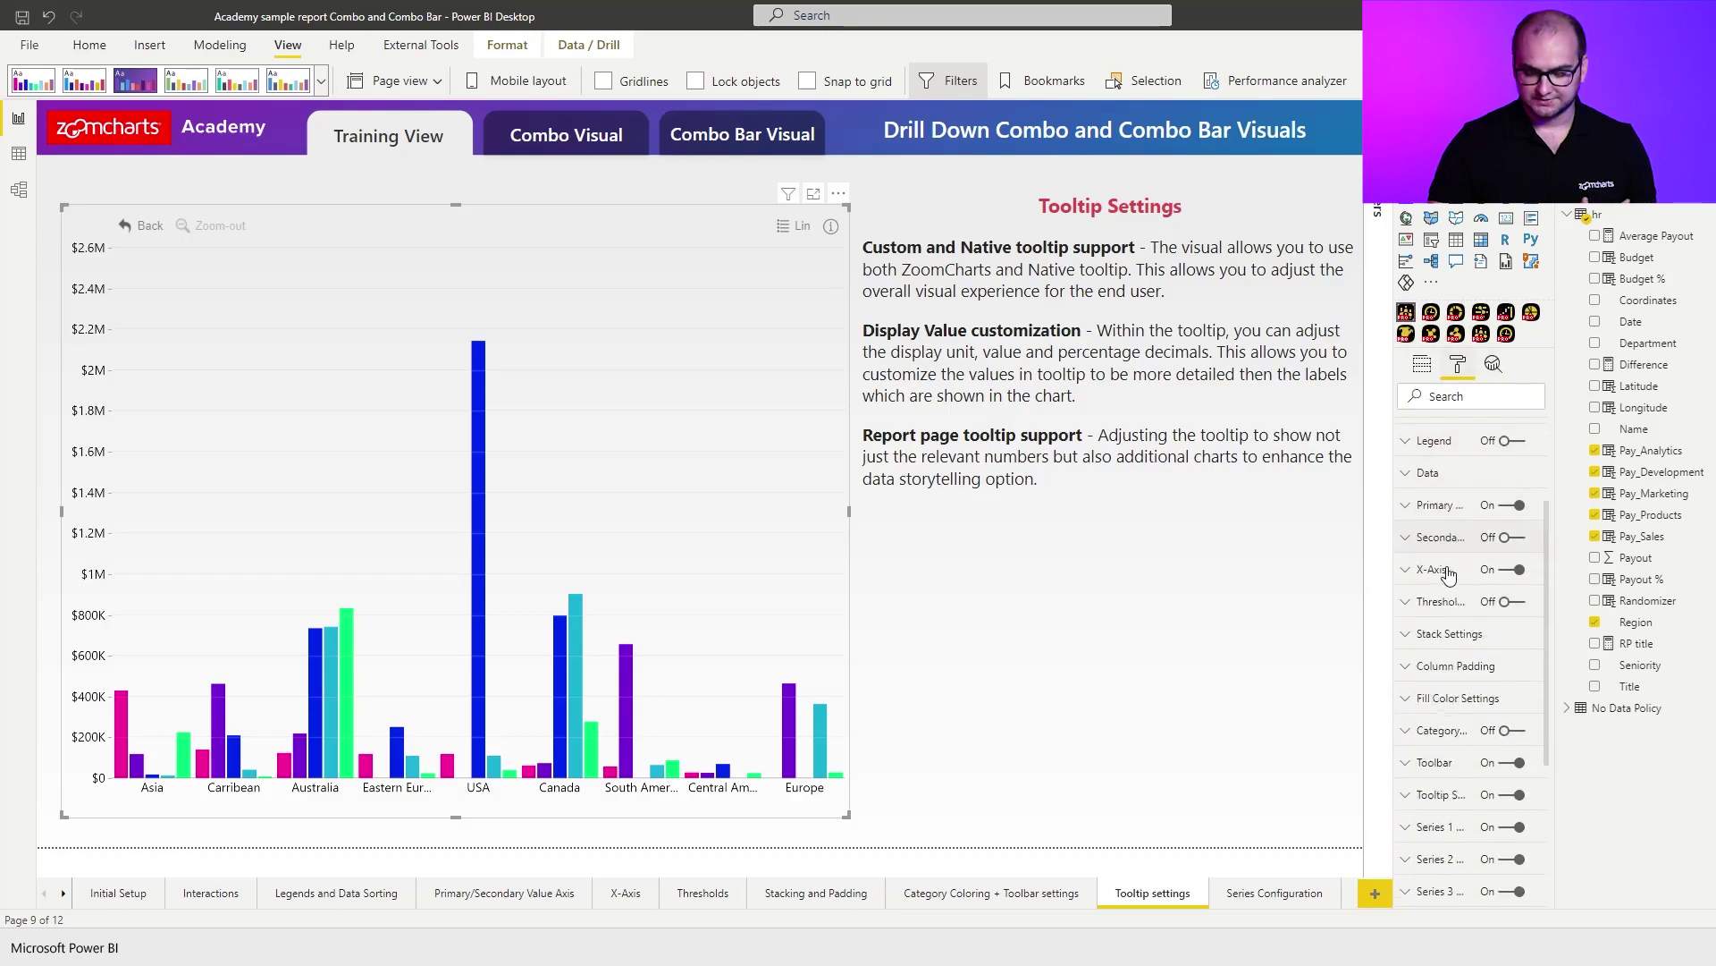
{"action": "scroll", "coordinate": [1448, 573], "scroll_direction": "down", "scroll_amount": 2}
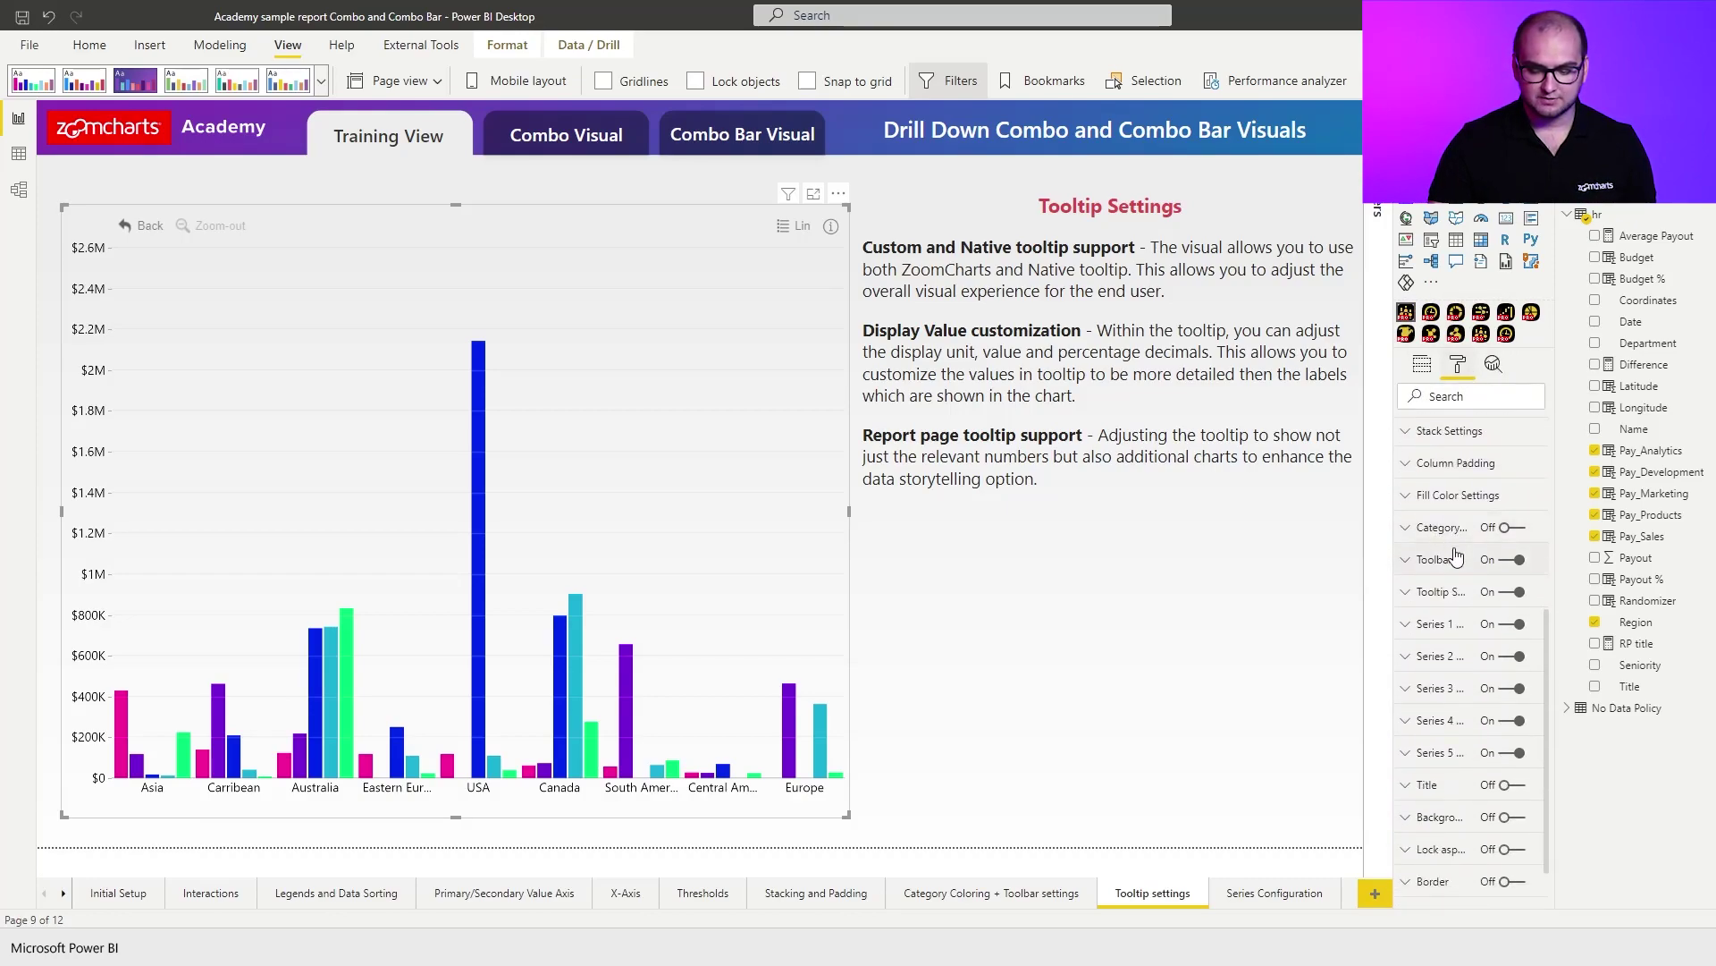
{"action": "scroll", "coordinate": [1457, 557], "scroll_direction": "up", "scroll_amount": 2}
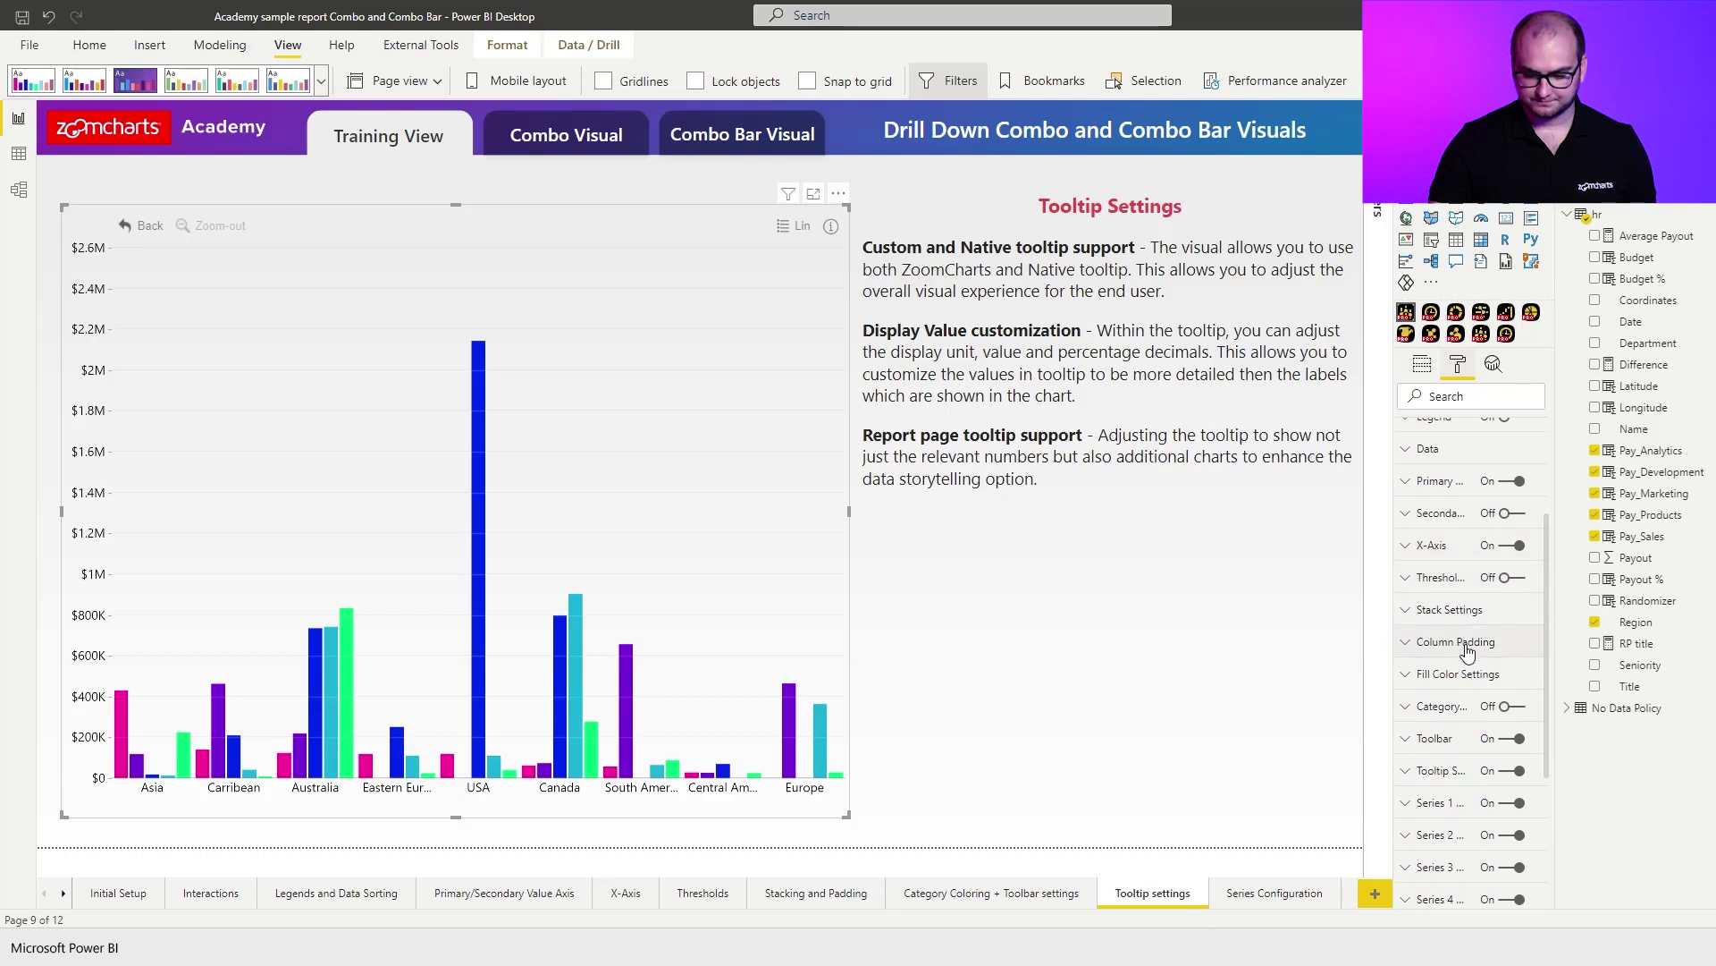
{"action": "left_click", "coordinate": [1450, 771]}
{"action": "scroll", "coordinate": [1457, 671], "scroll_direction": "down", "scroll_amount": 2}
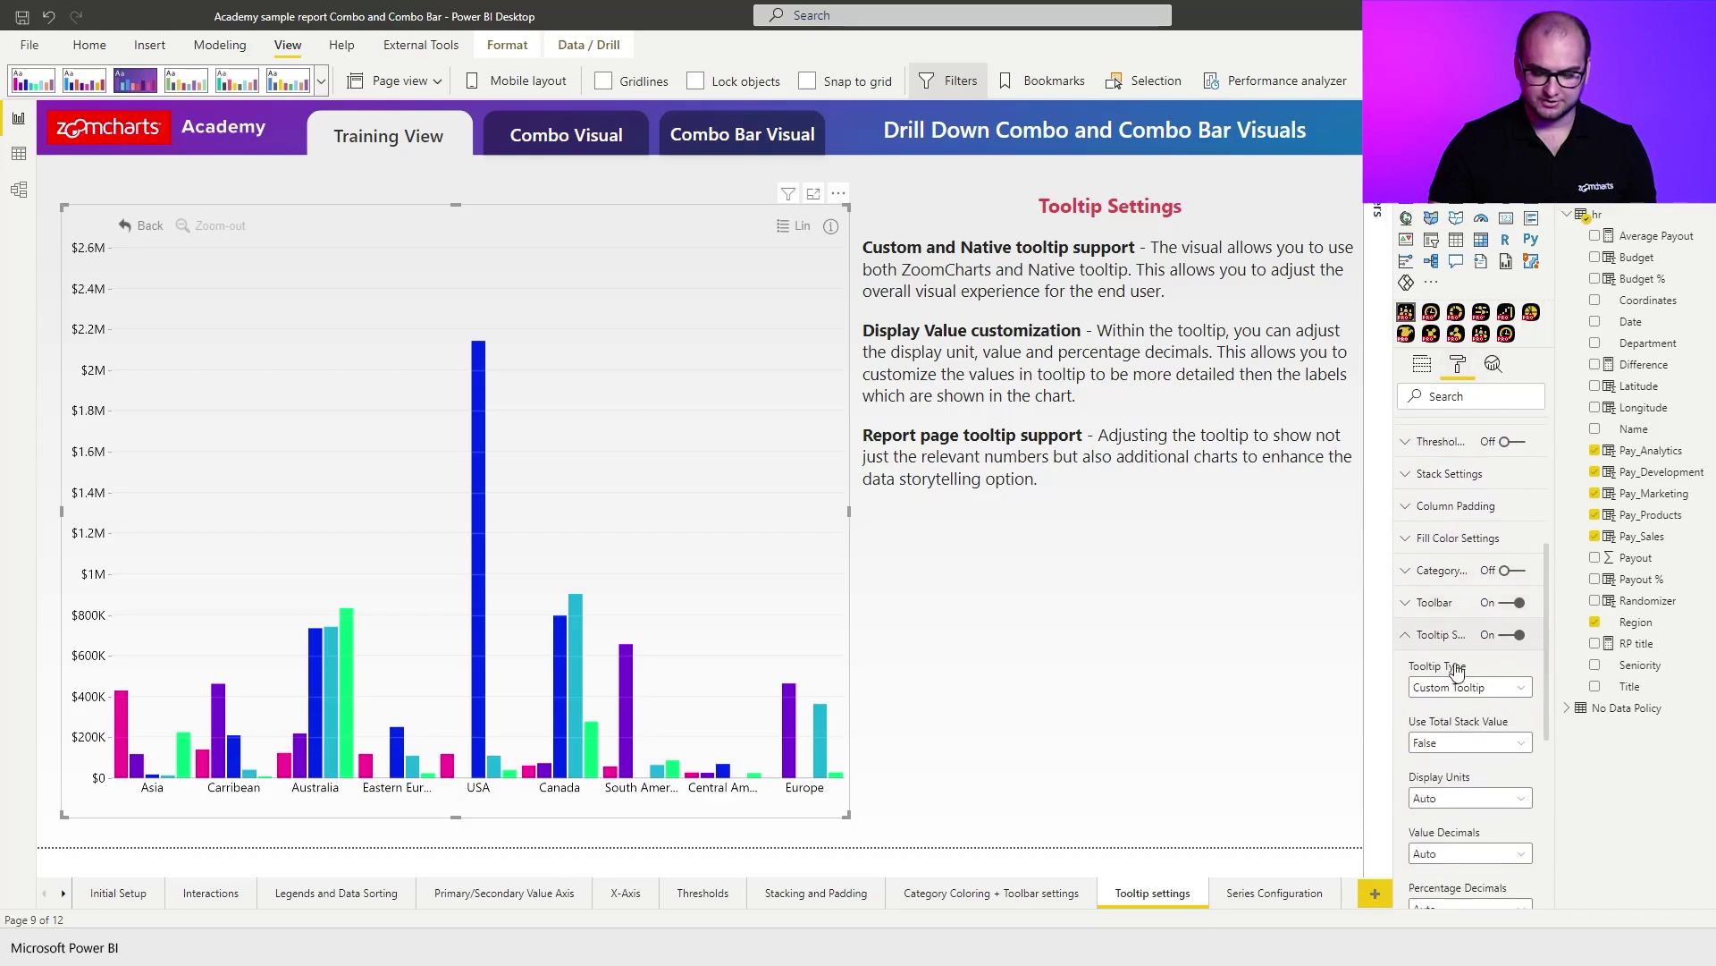
{"action": "scroll", "coordinate": [1457, 671], "scroll_direction": "down", "scroll_amount": 2}
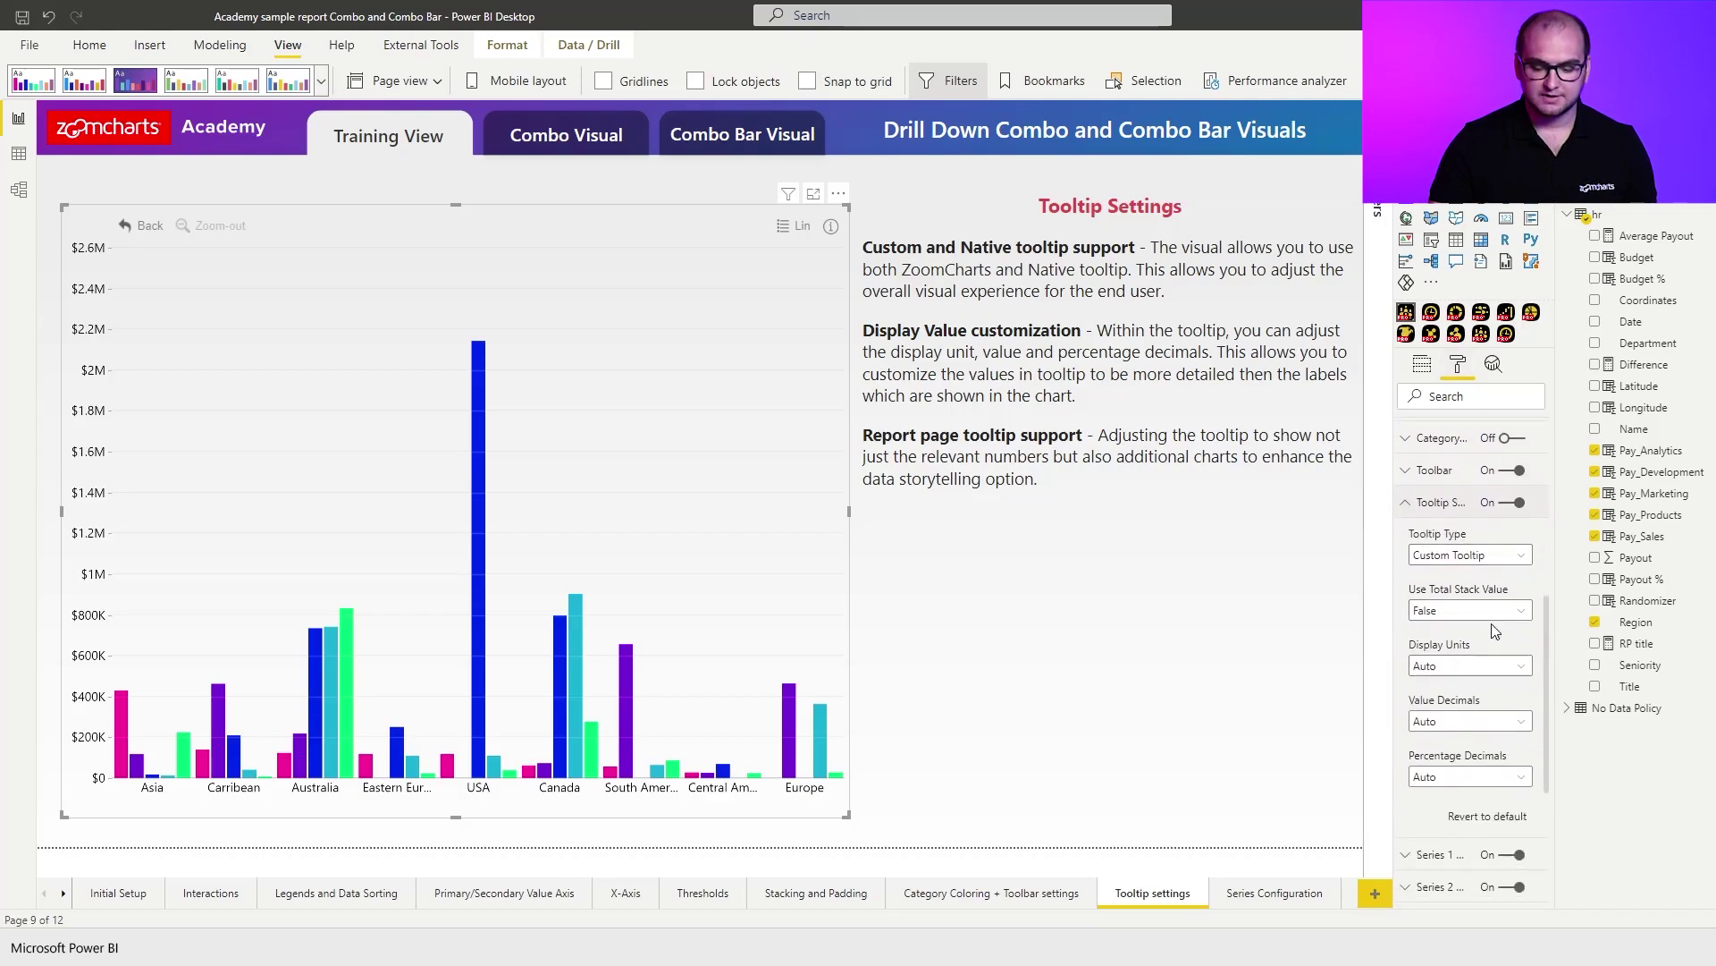
{"action": "left_click", "coordinate": [1511, 563]}
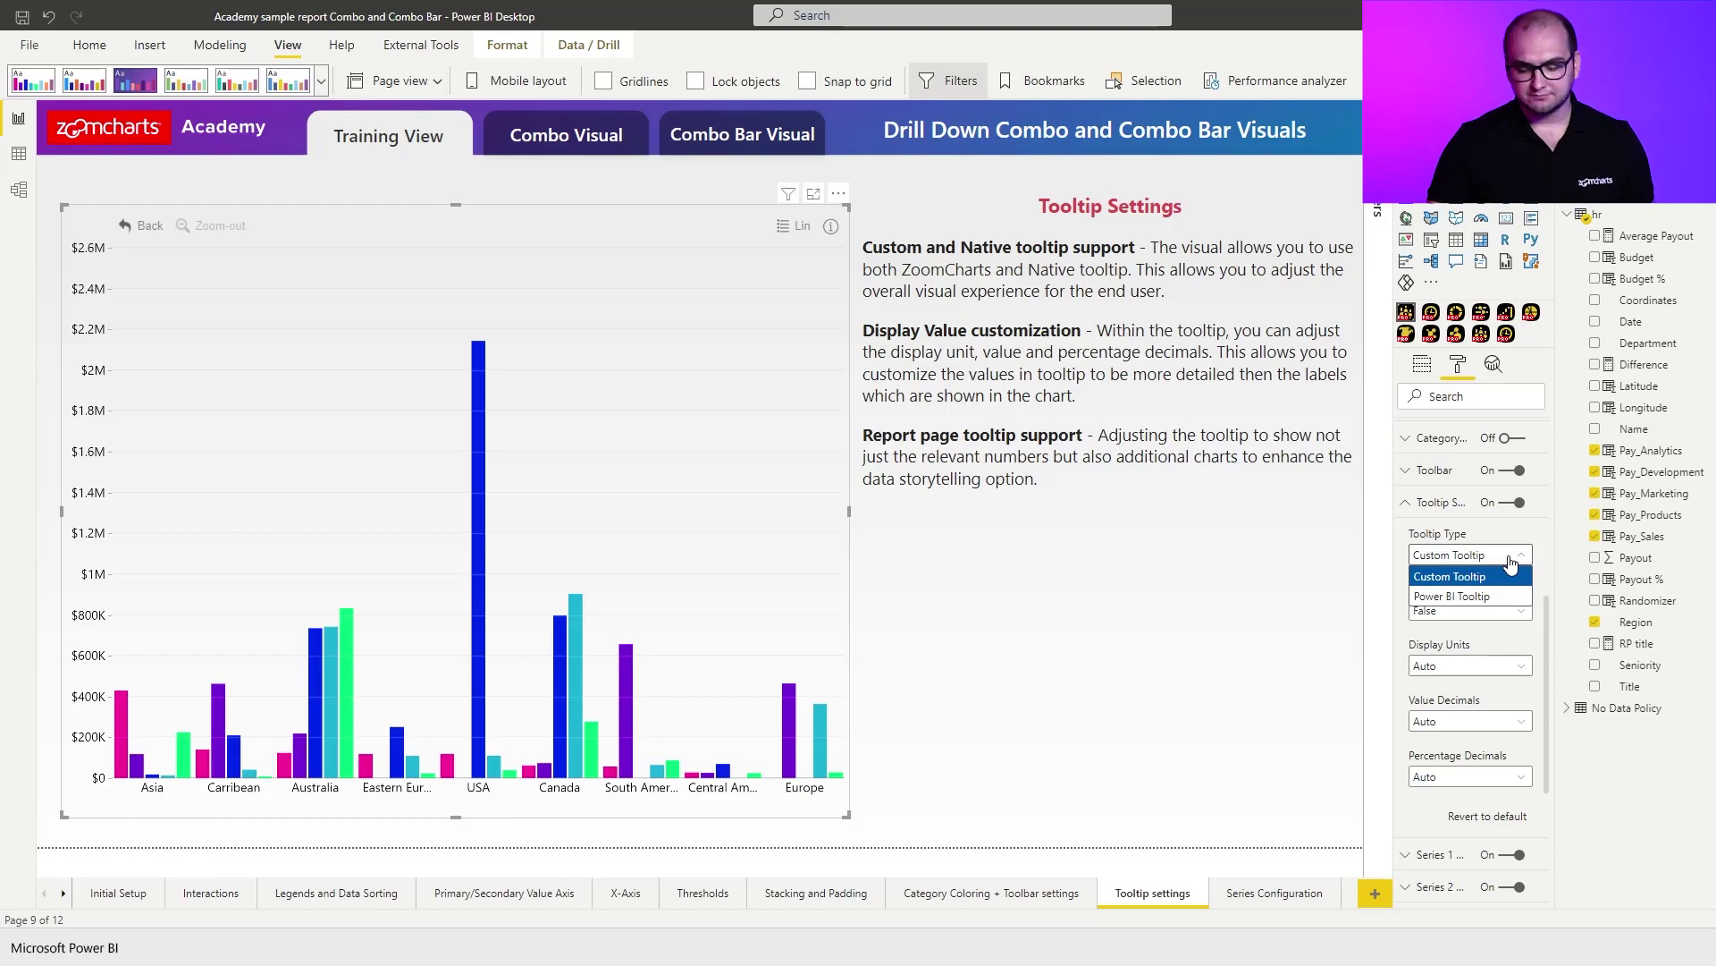
{"action": "left_click", "coordinate": [1510, 576]}
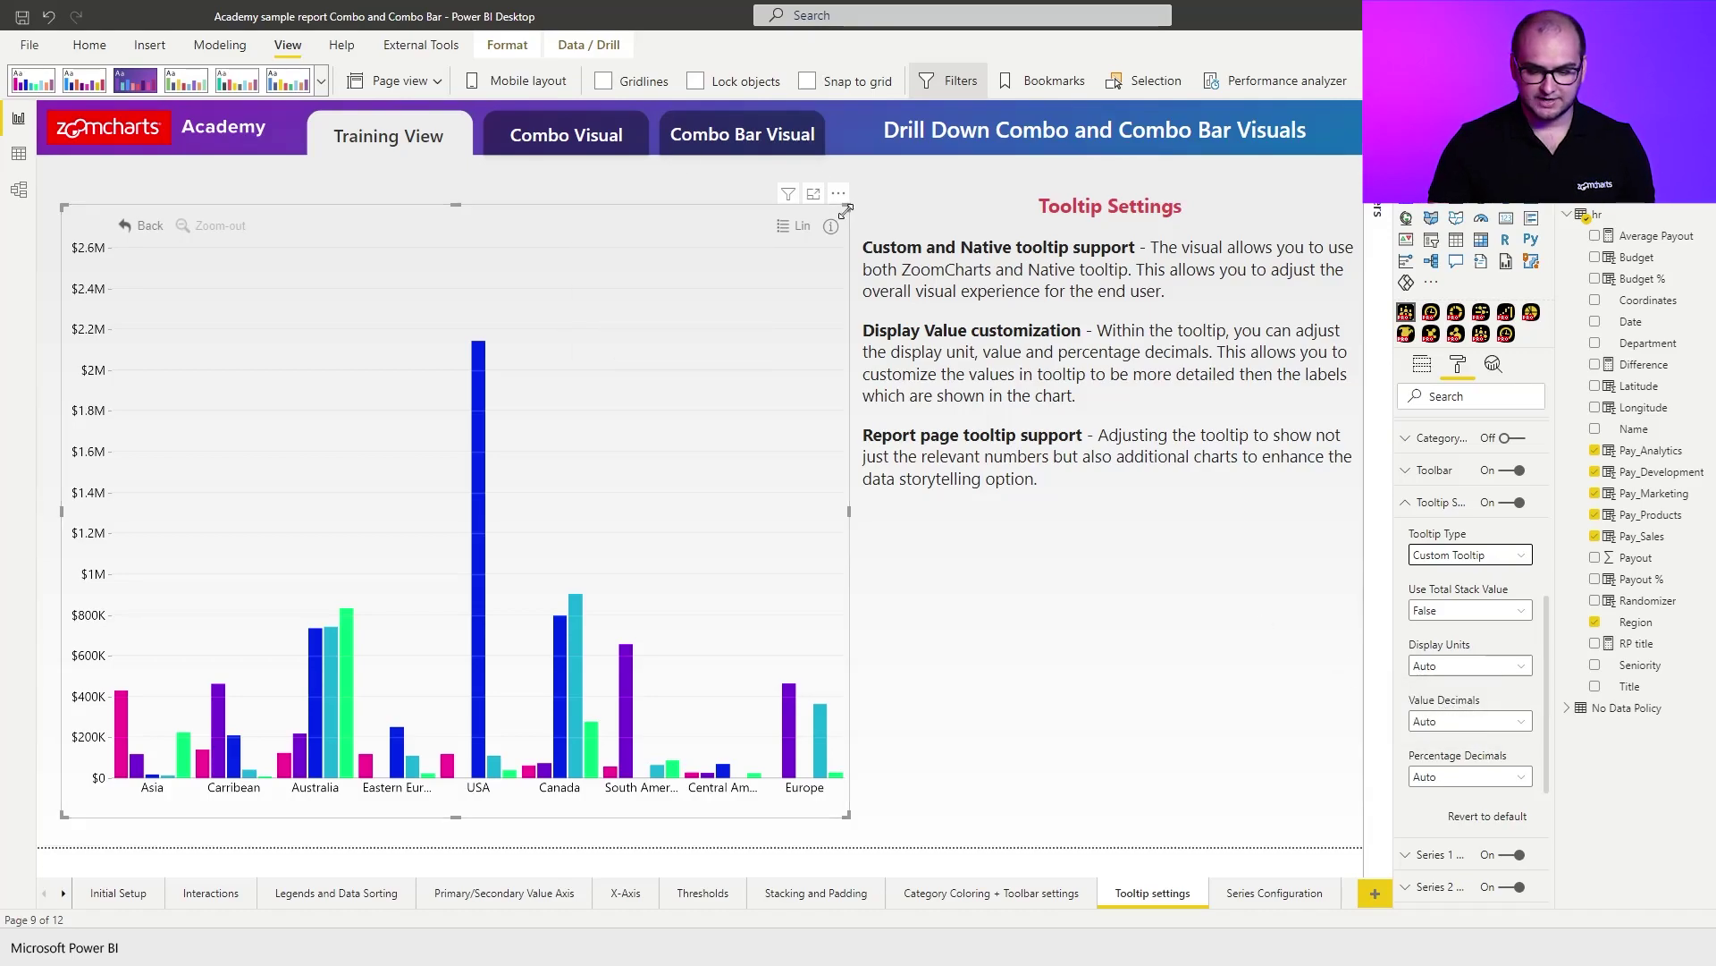
Shrink the chart into the top half and set its Tooltip Type to Power BI Tooltip.
{"action": "left_click_drag", "start_coordinate": [846, 208], "coordinate": [729, 192]}
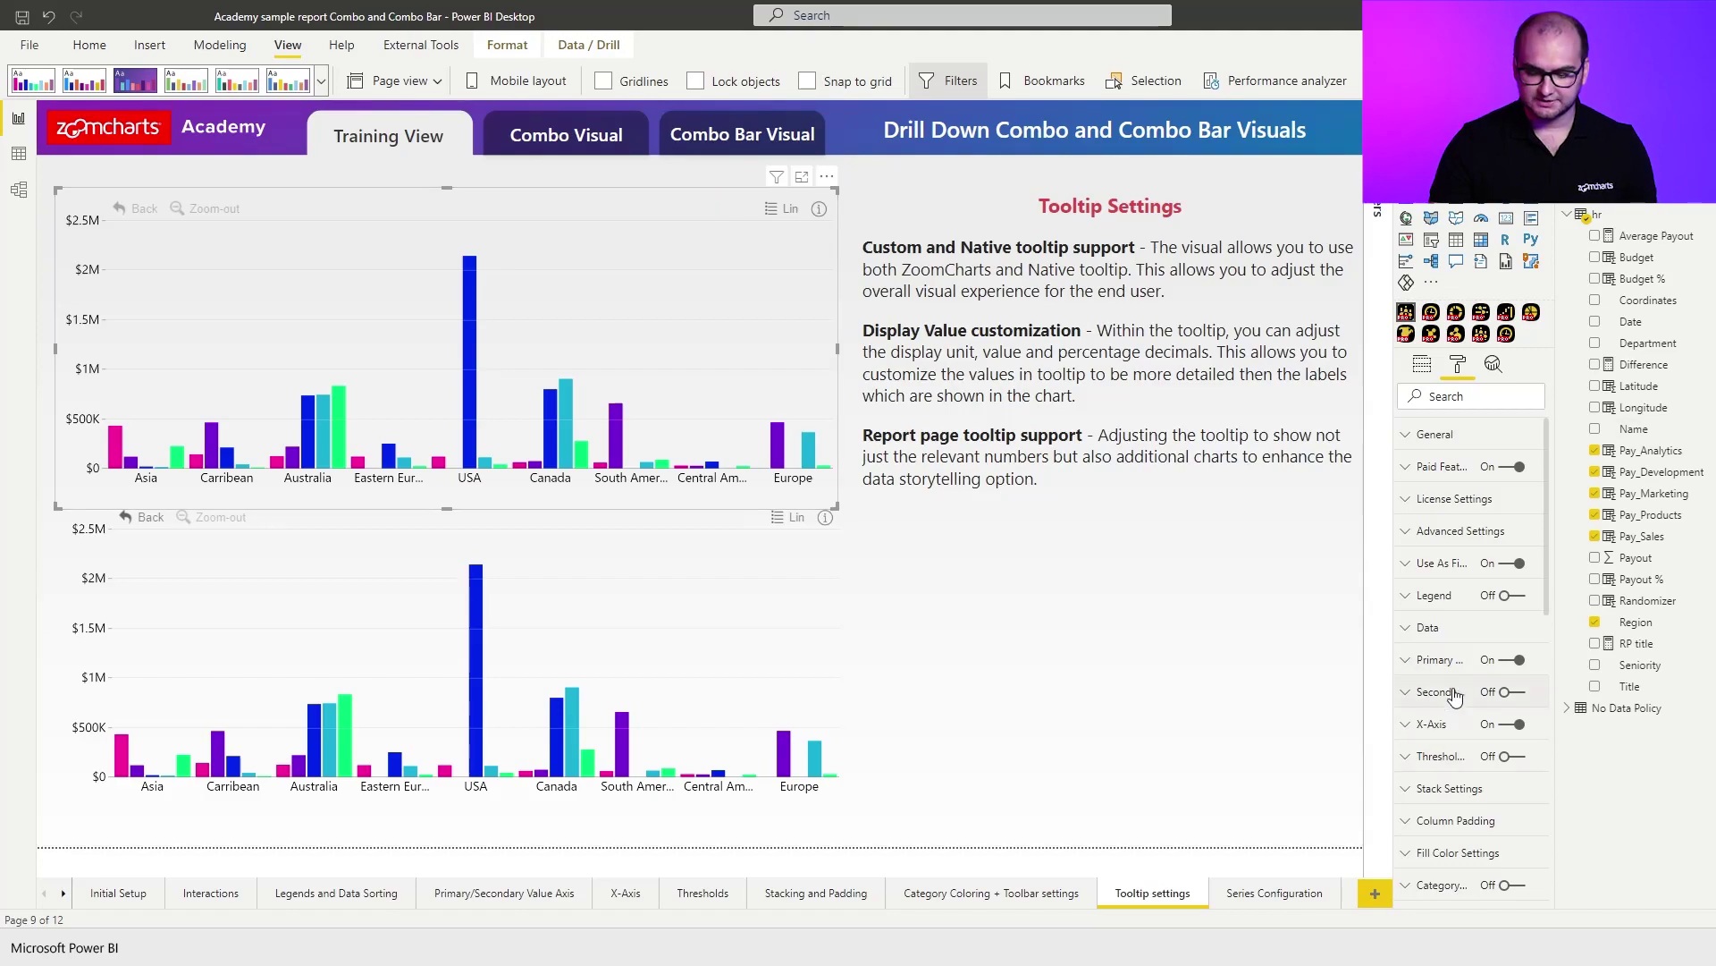
{"action": "scroll", "coordinate": [1457, 715], "scroll_direction": "down", "scroll_amount": 3}
{"action": "left_click", "coordinate": [1439, 770]}
{"action": "scroll", "coordinate": [1460, 738], "scroll_direction": "down", "scroll_amount": 1}
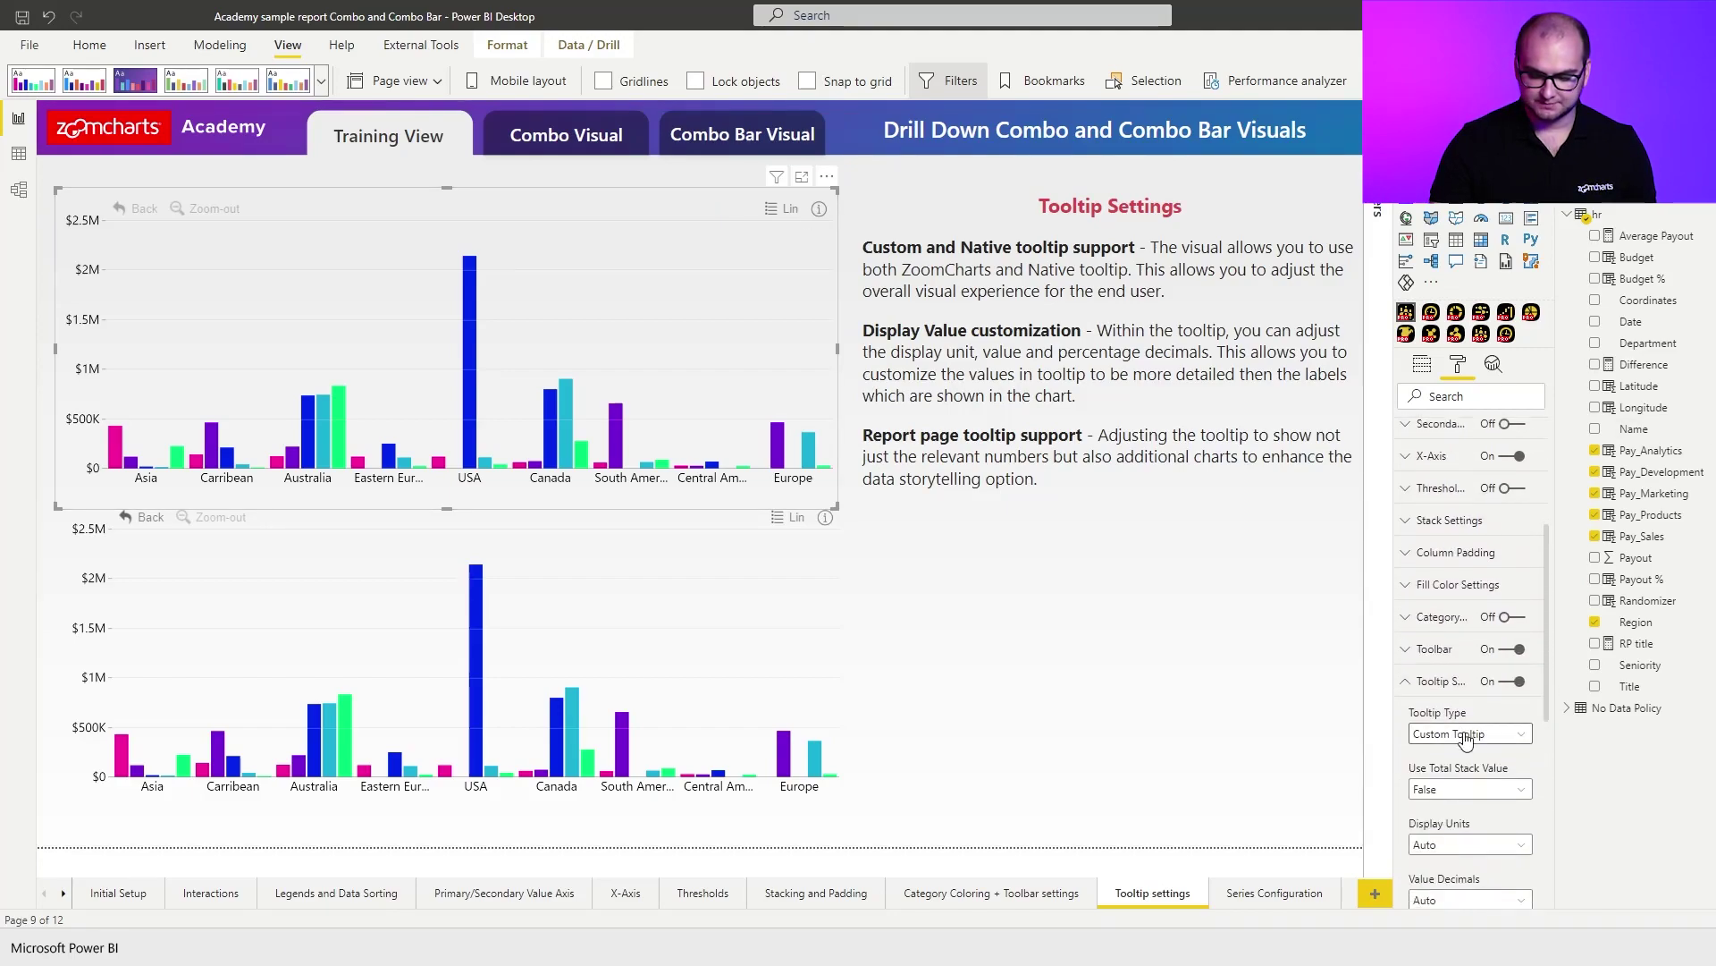
{"action": "left_click", "coordinate": [1460, 733]}
{"action": "left_click", "coordinate": [1460, 775]}
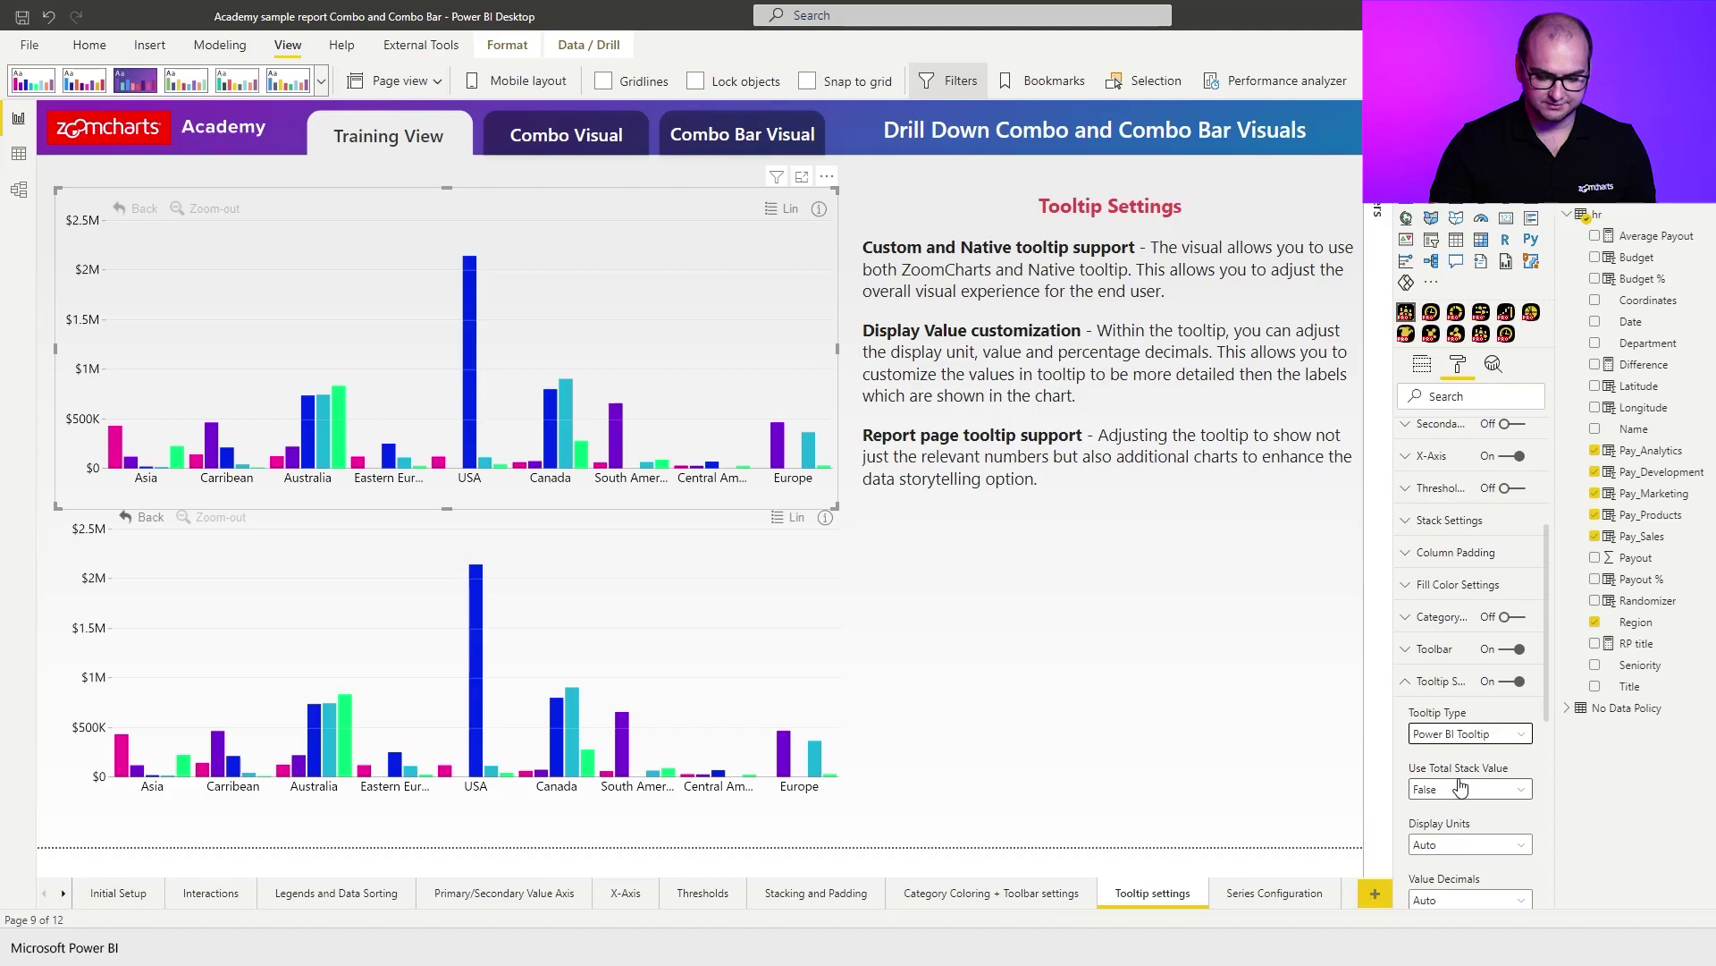
Lower the top edge of the copied chart beneath it.
{"action": "left_click", "coordinate": [80, 578]}
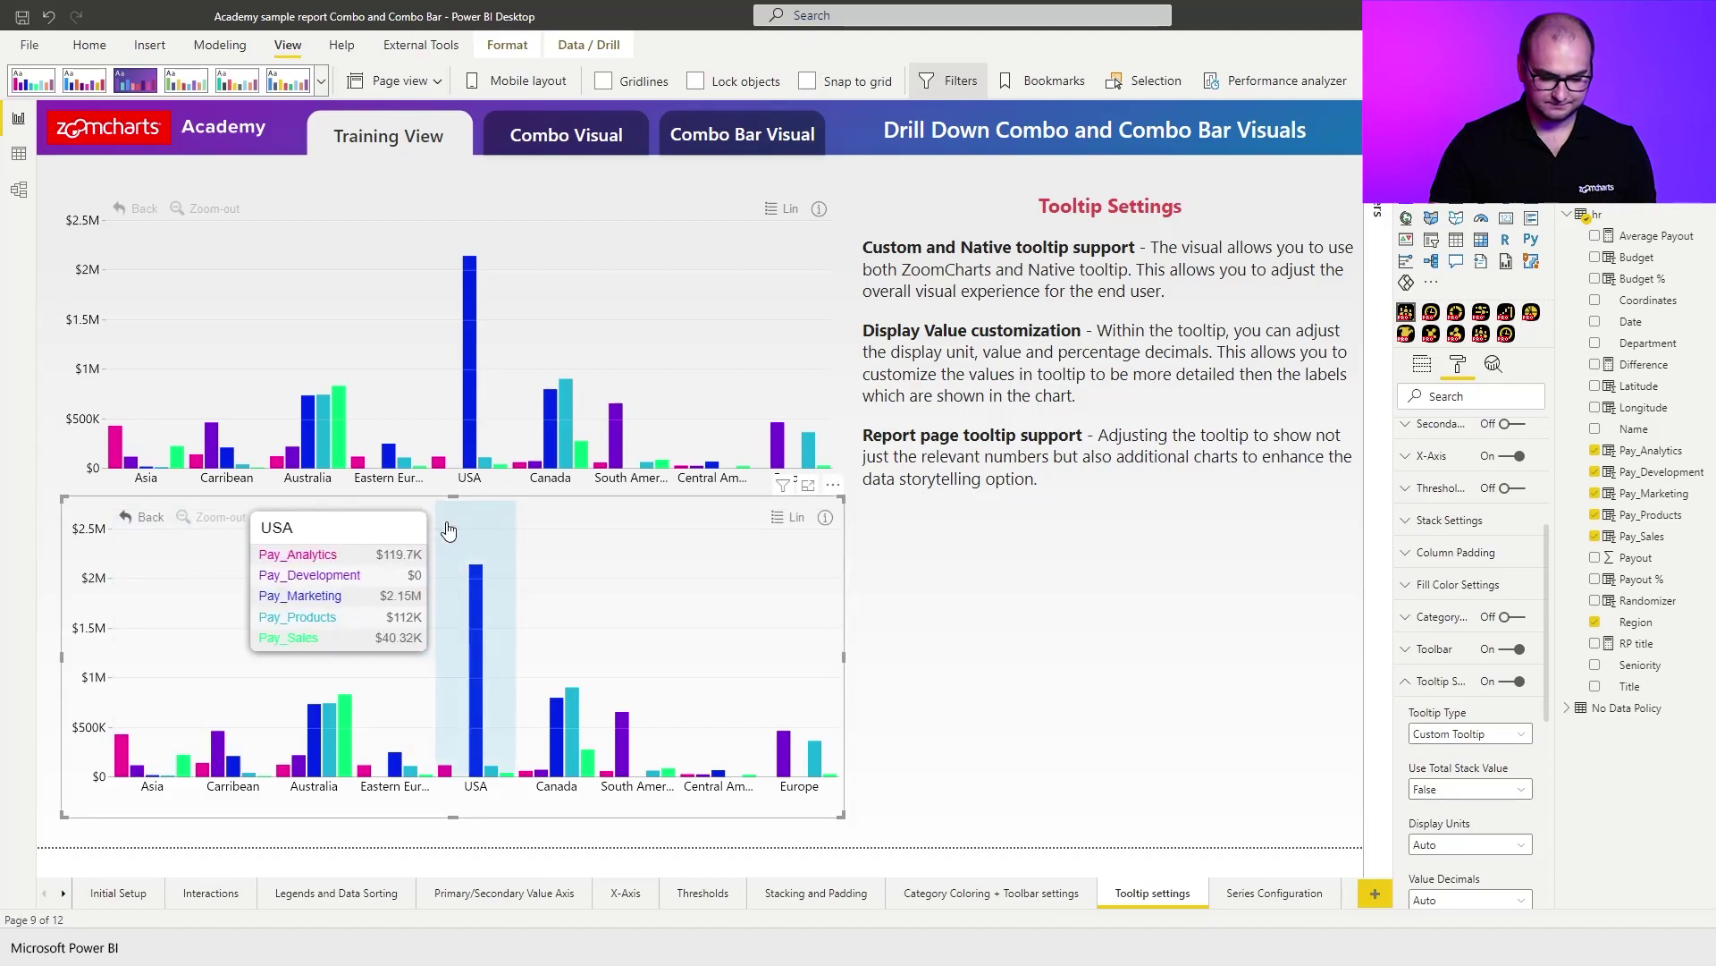
{"action": "left_click_drag", "start_coordinate": [450, 497], "coordinate": [434, 540]}
{"action": "left_click", "coordinate": [438, 536]}
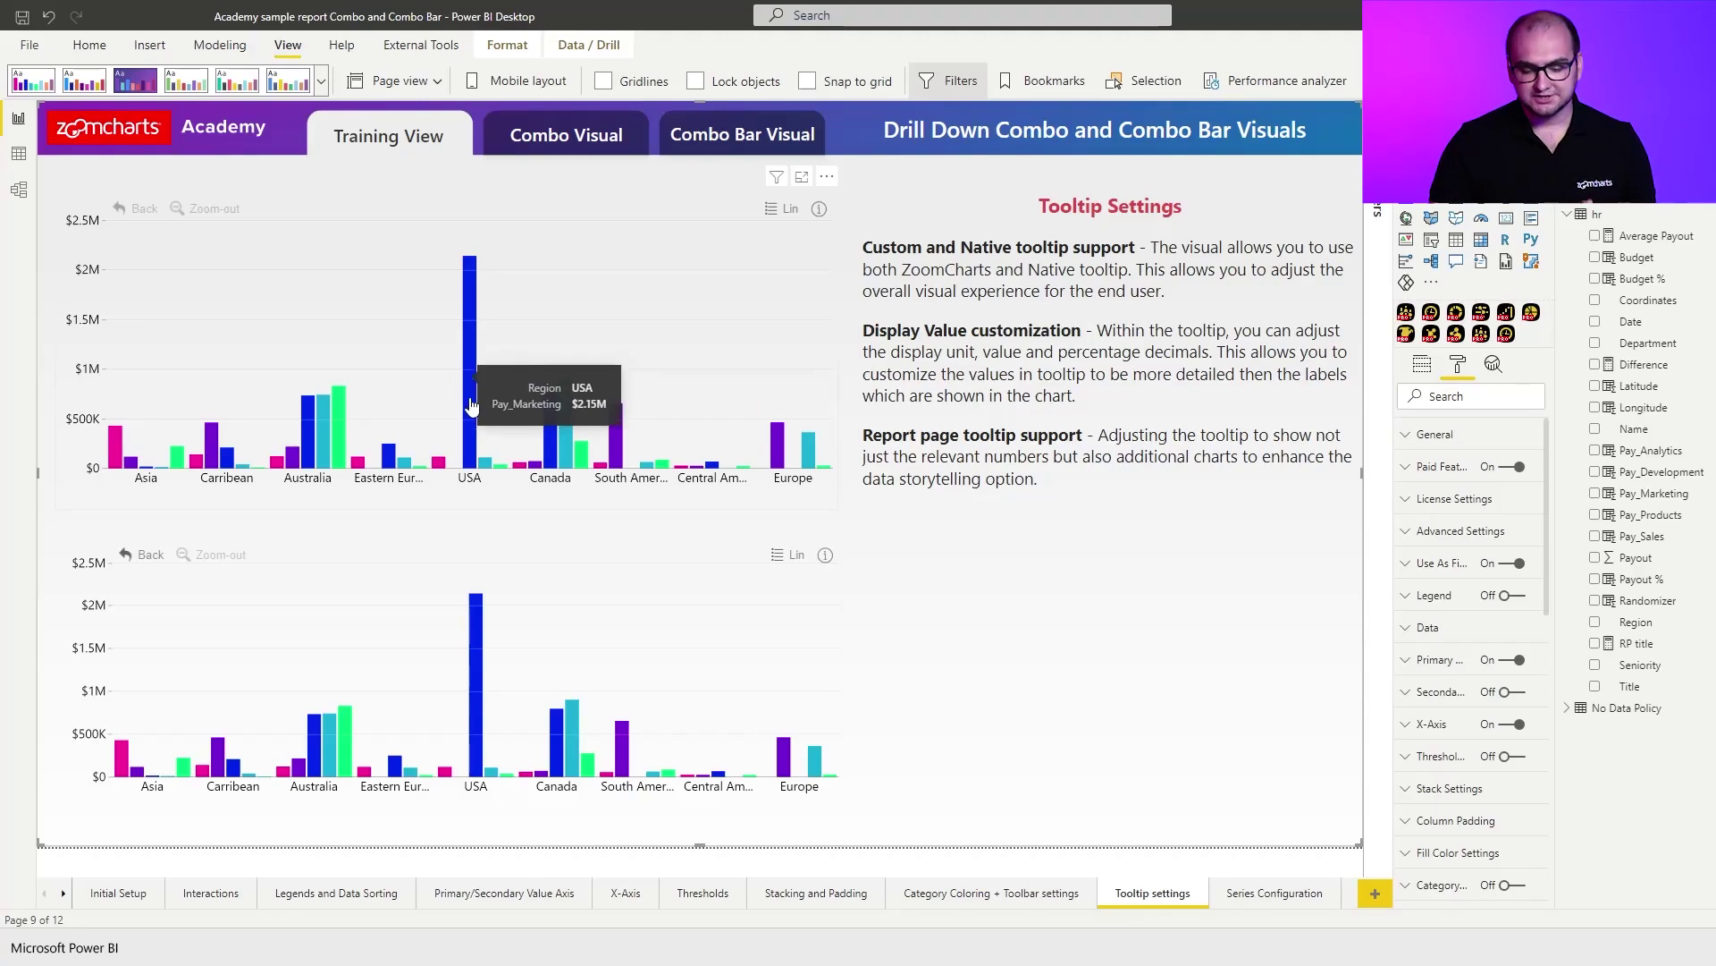
{"action": "mouse_move", "coordinate": [489, 467]}
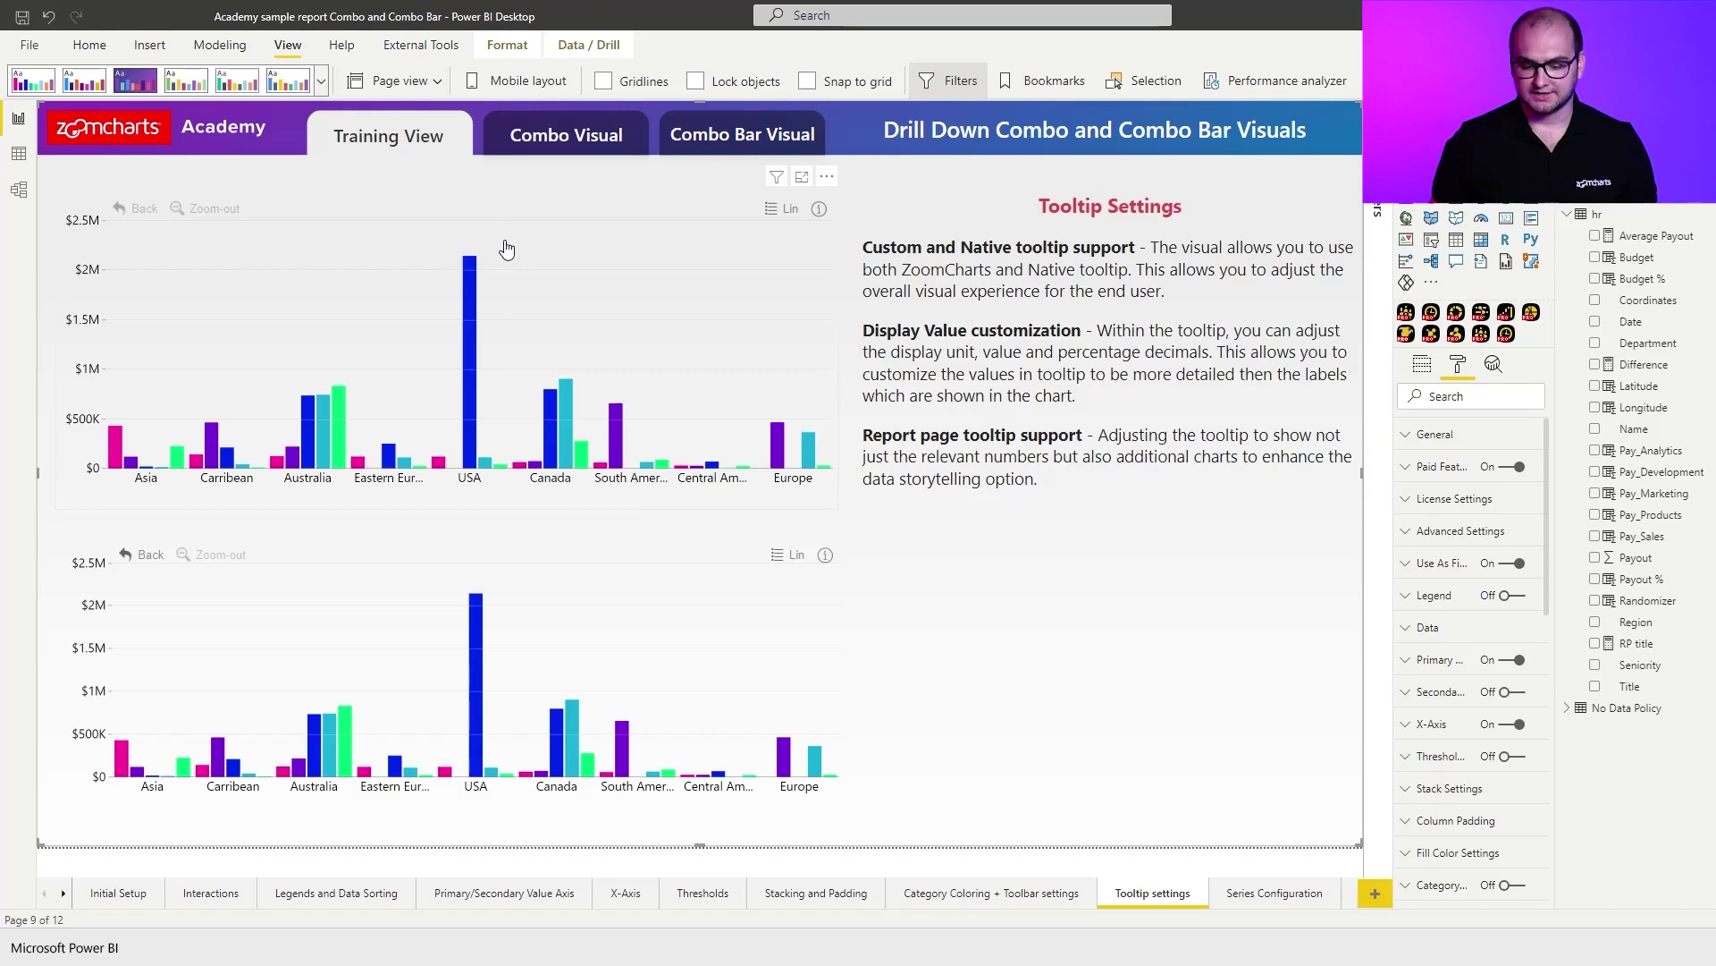
{"action": "mouse_move", "coordinate": [472, 579]}
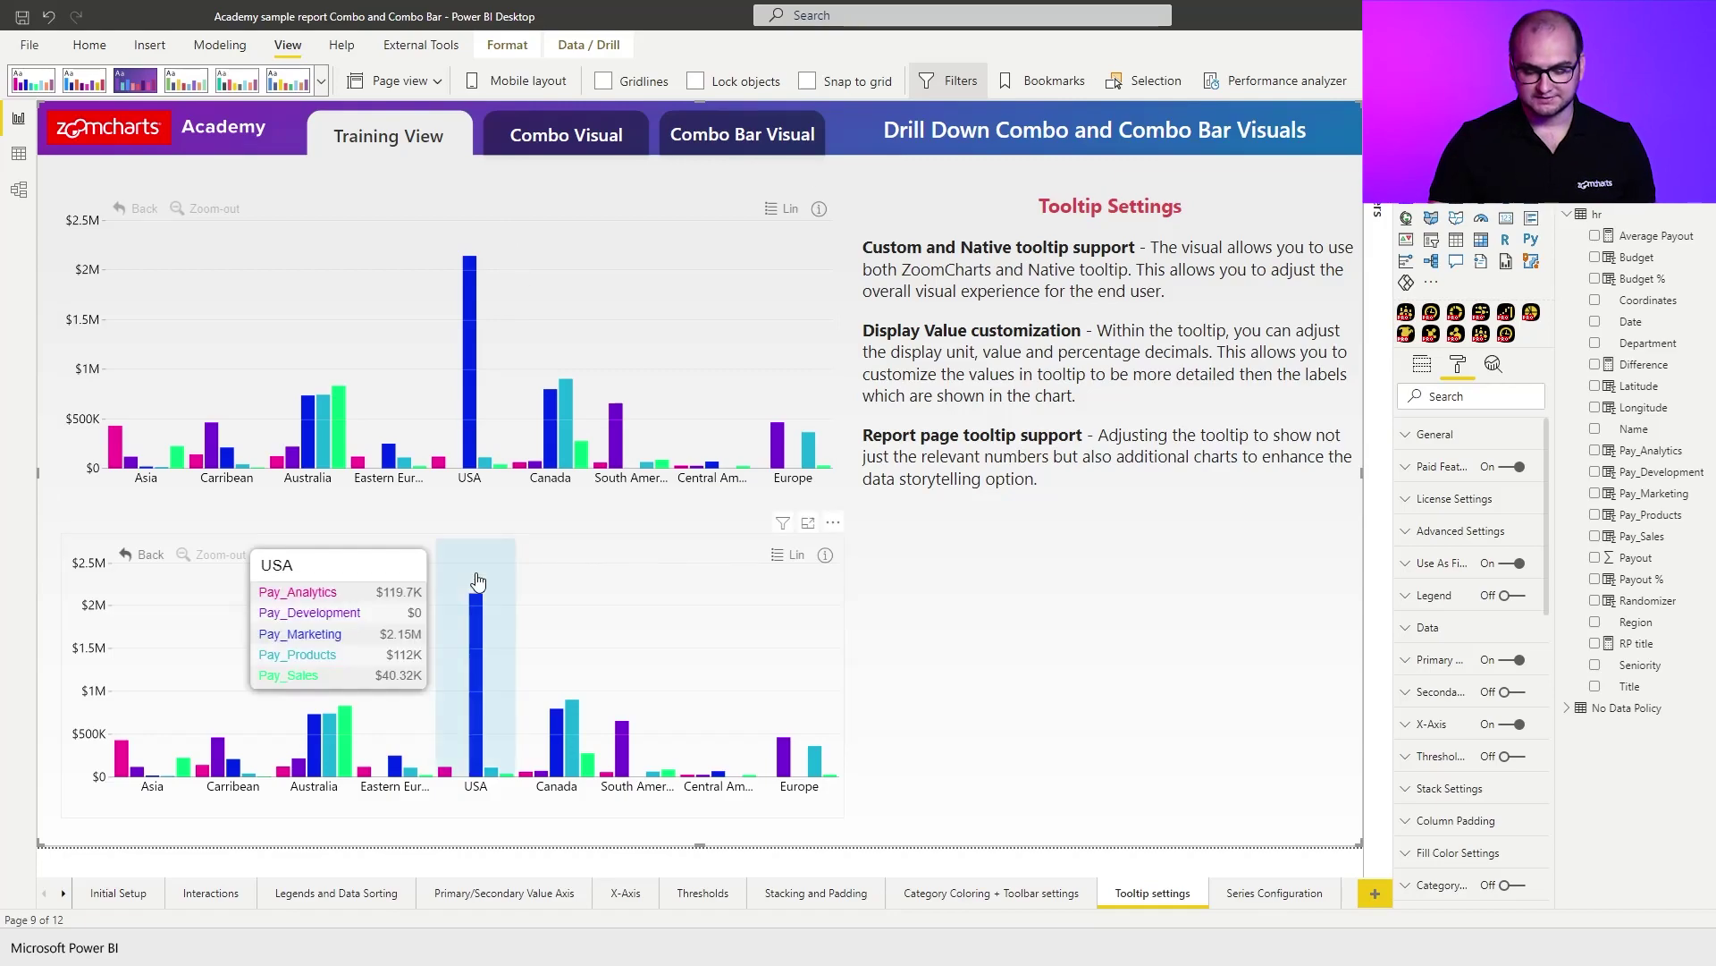
{"action": "mouse_move", "coordinate": [406, 585]}
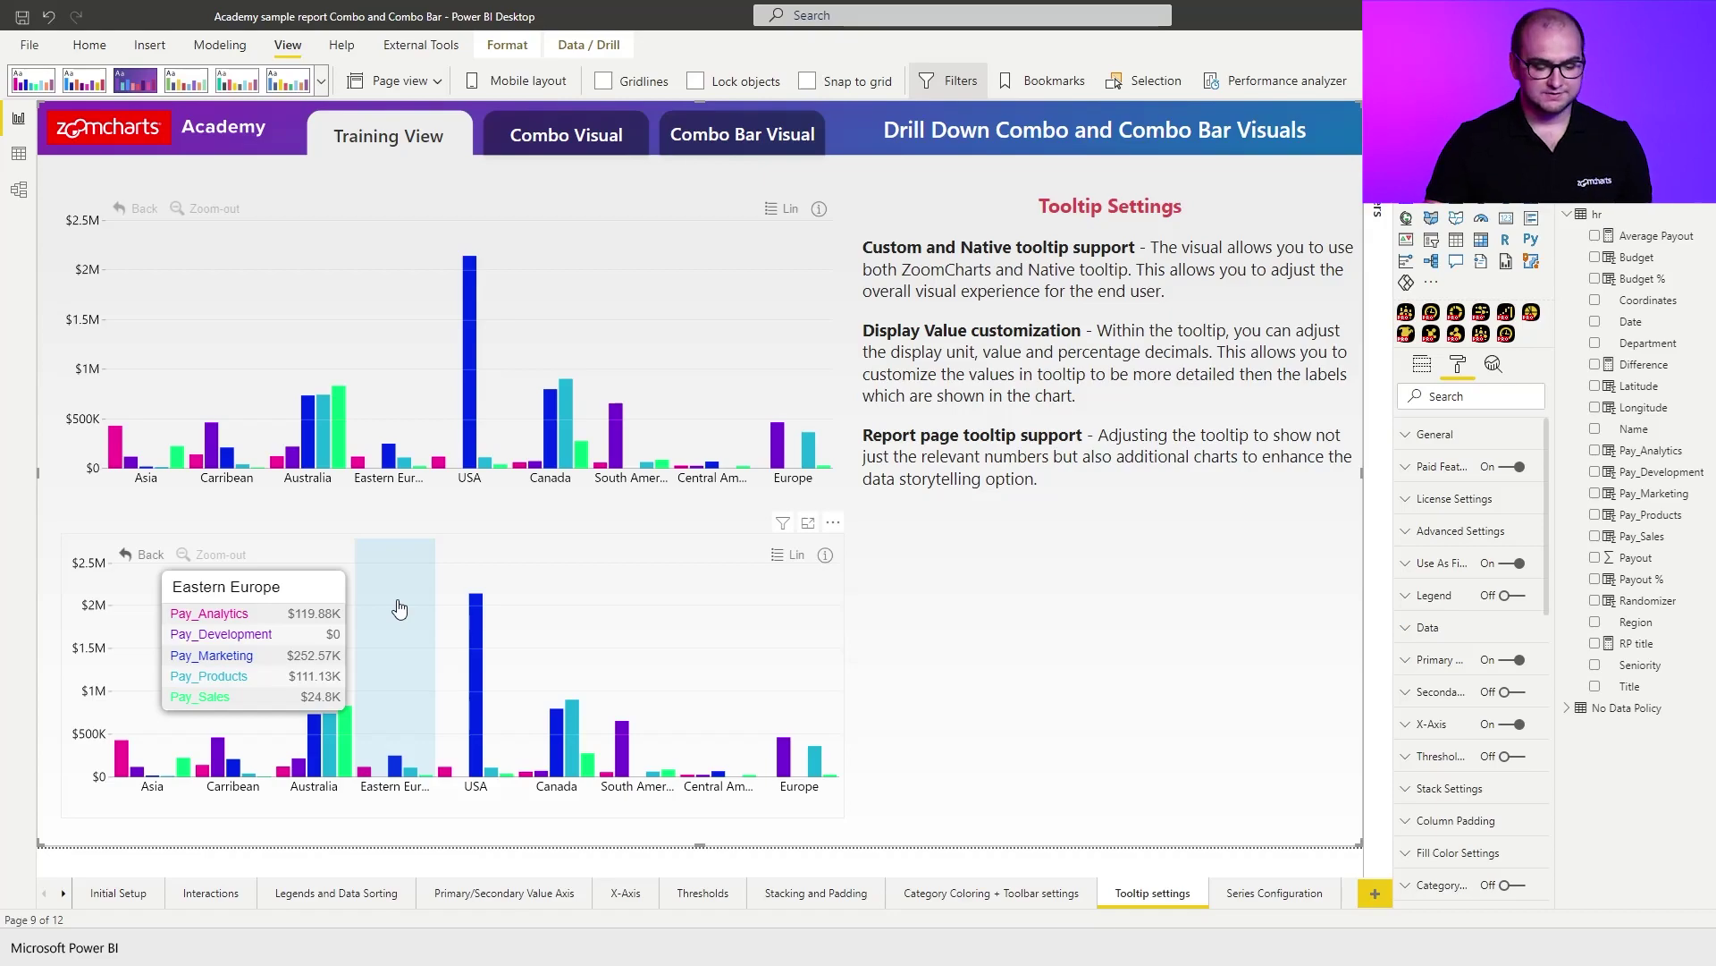
{"action": "mouse_move", "coordinate": [647, 618]}
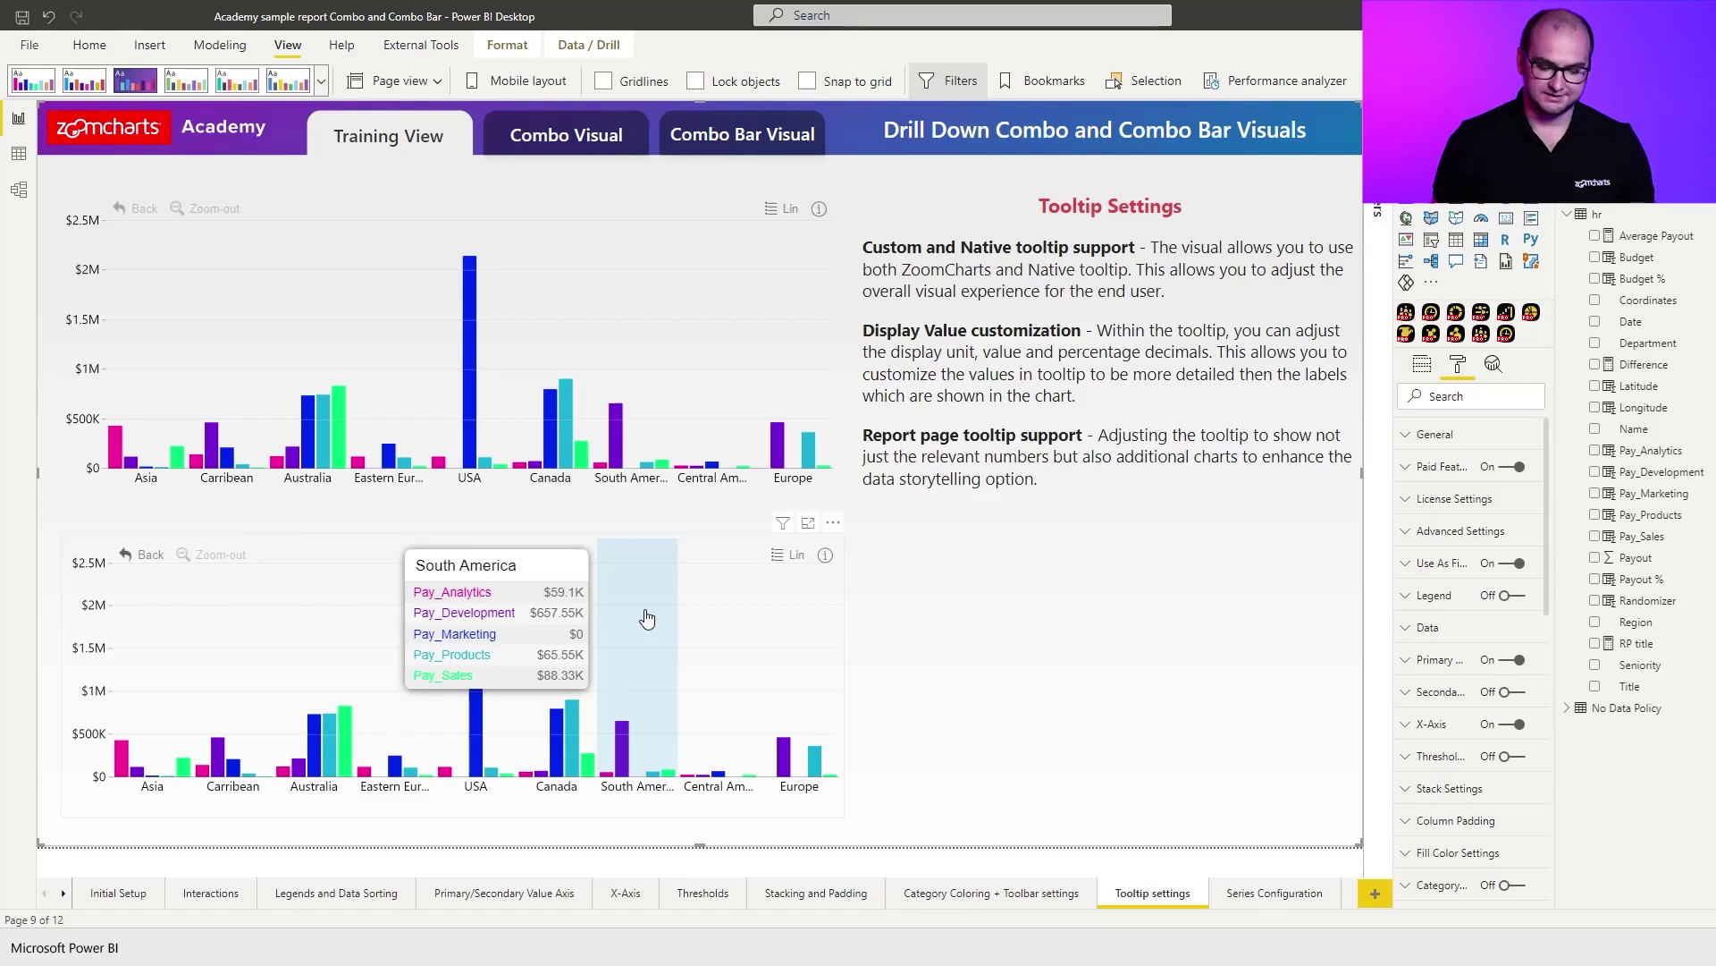
Set the lower chart's tooltip Display Units to None and Value Decimals to 2.
{"action": "left_click", "coordinate": [340, 567]}
{"action": "scroll", "coordinate": [1470, 694], "scroll_direction": "down", "scroll_amount": 3}
{"action": "left_click", "coordinate": [1470, 691]}
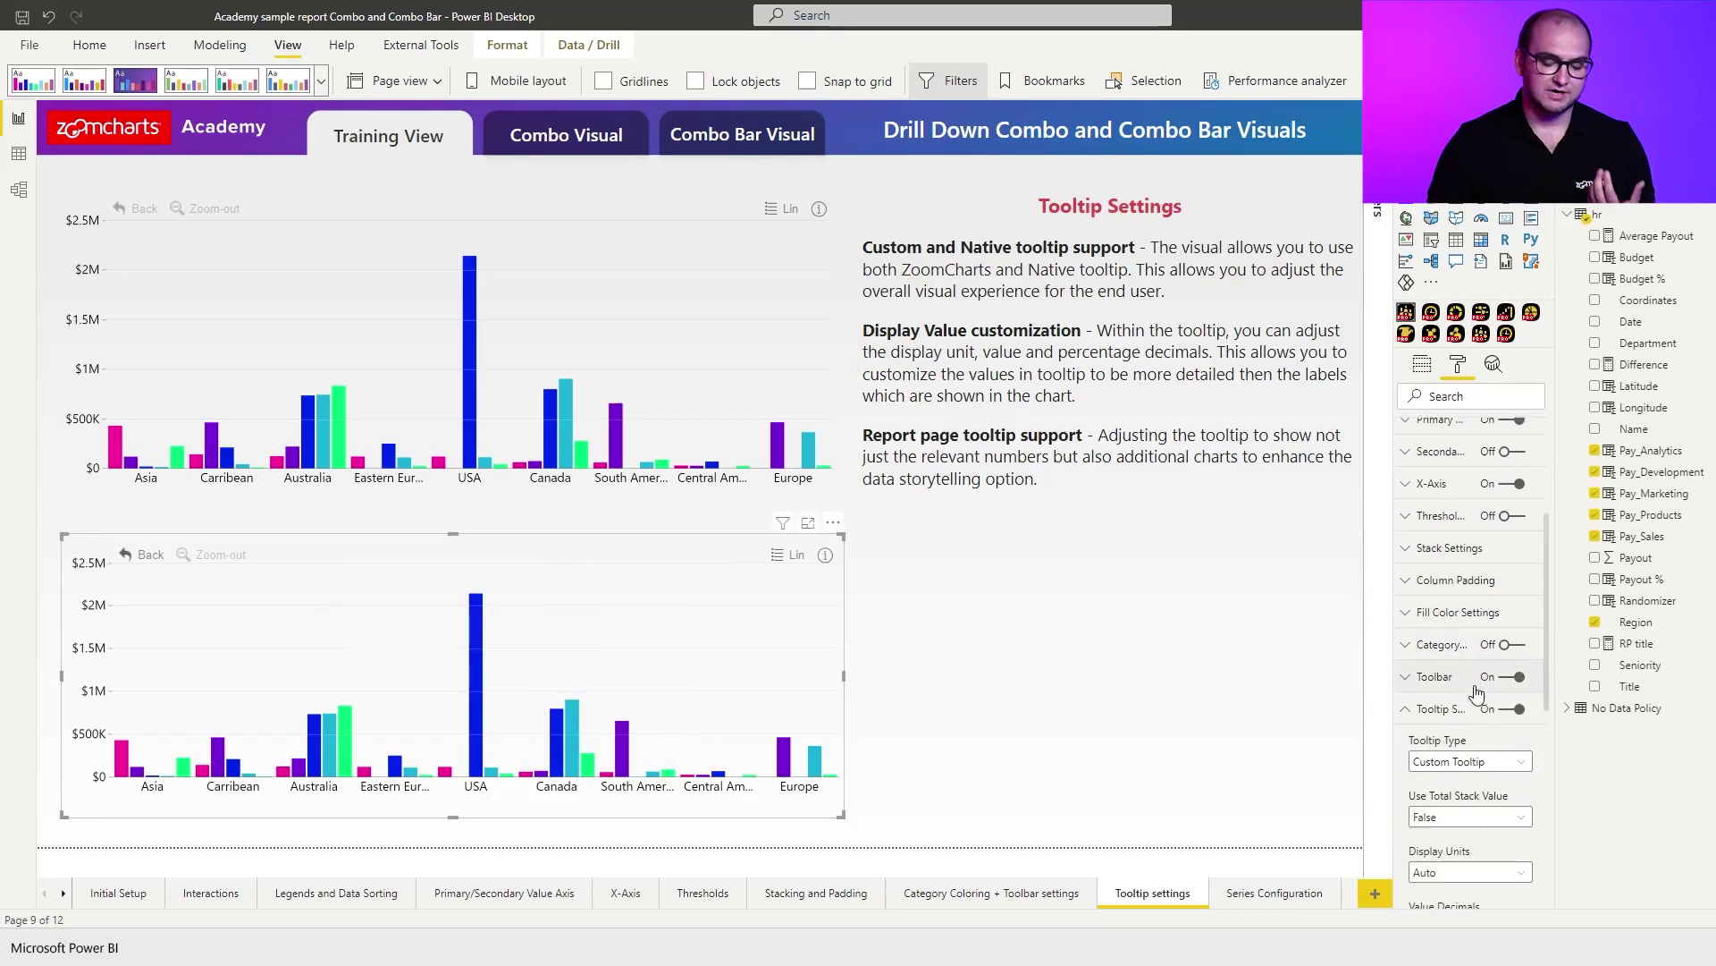
{"action": "scroll", "coordinate": [1471, 715], "scroll_direction": "down", "scroll_amount": 1}
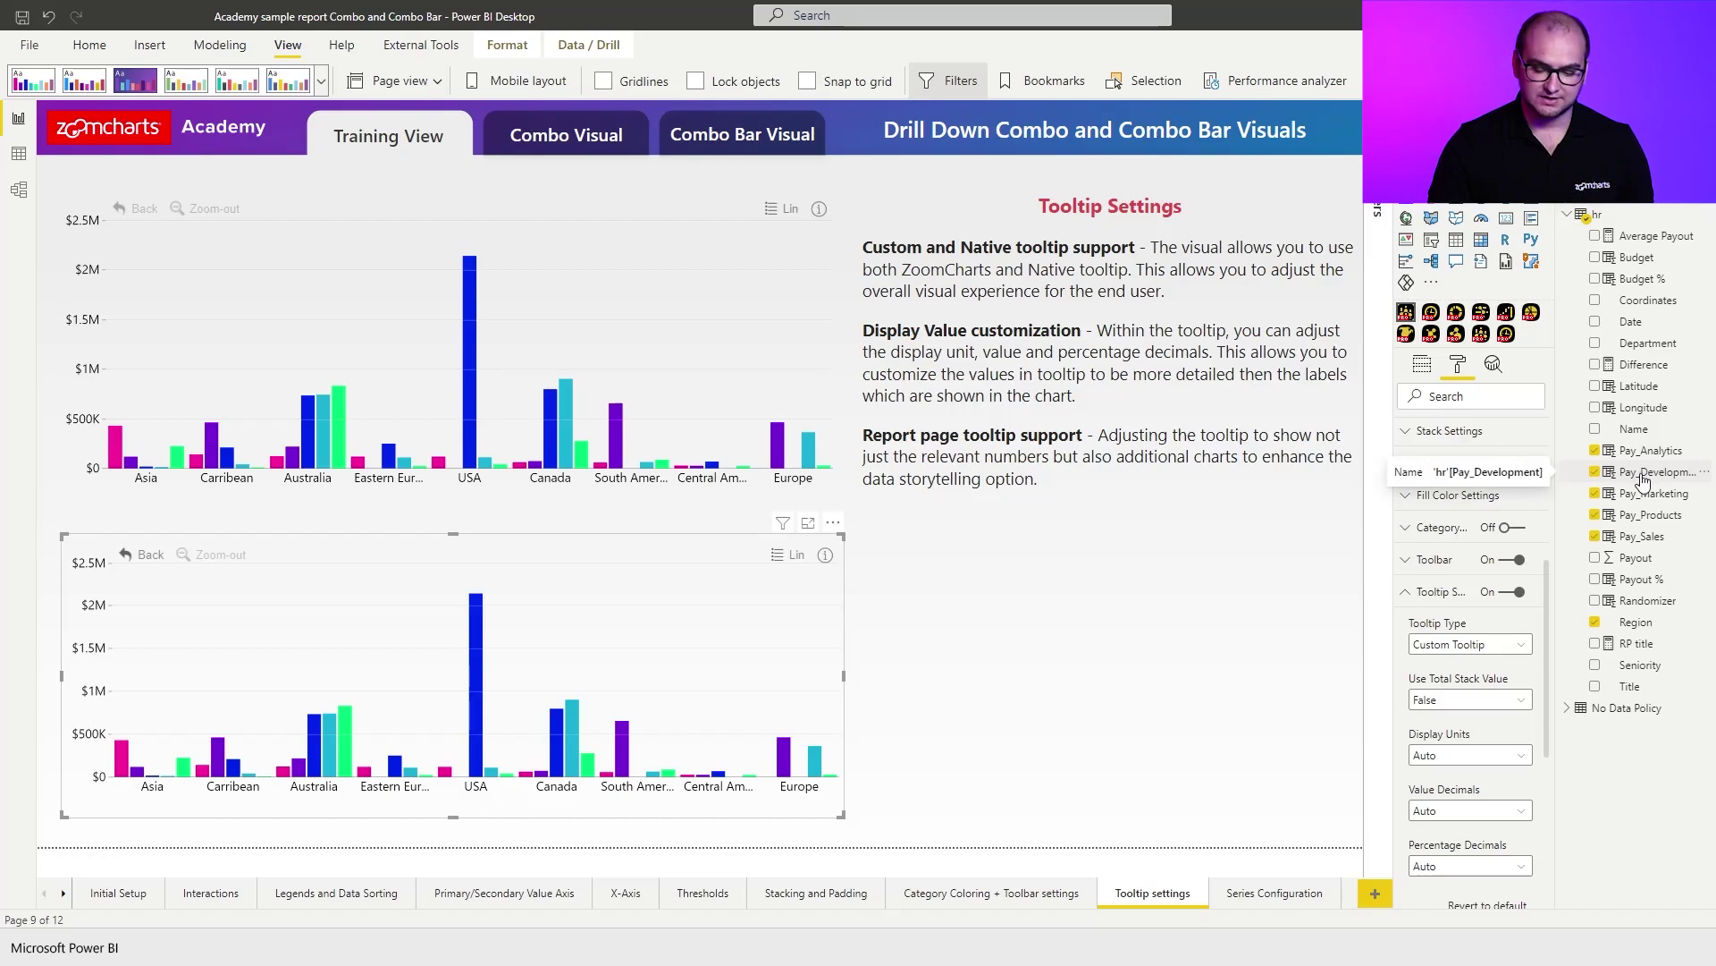
{"action": "mouse_move", "coordinate": [605, 692]}
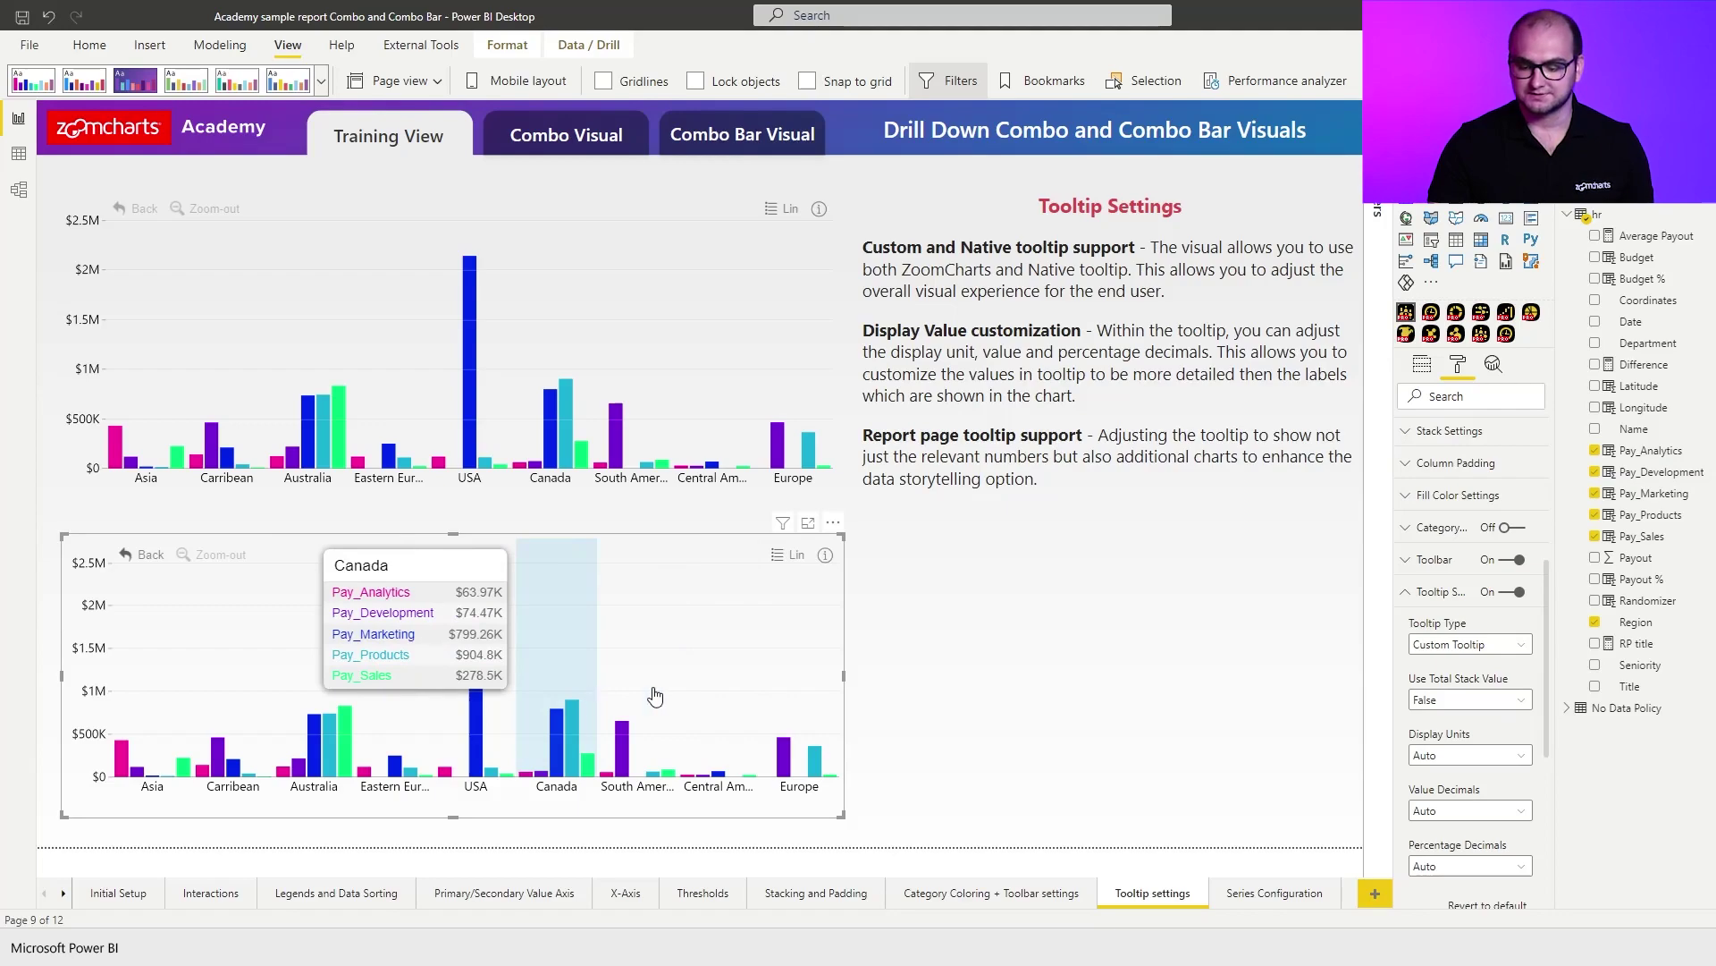
{"action": "left_click", "coordinate": [1461, 758]}
{"action": "left_click", "coordinate": [1455, 790]}
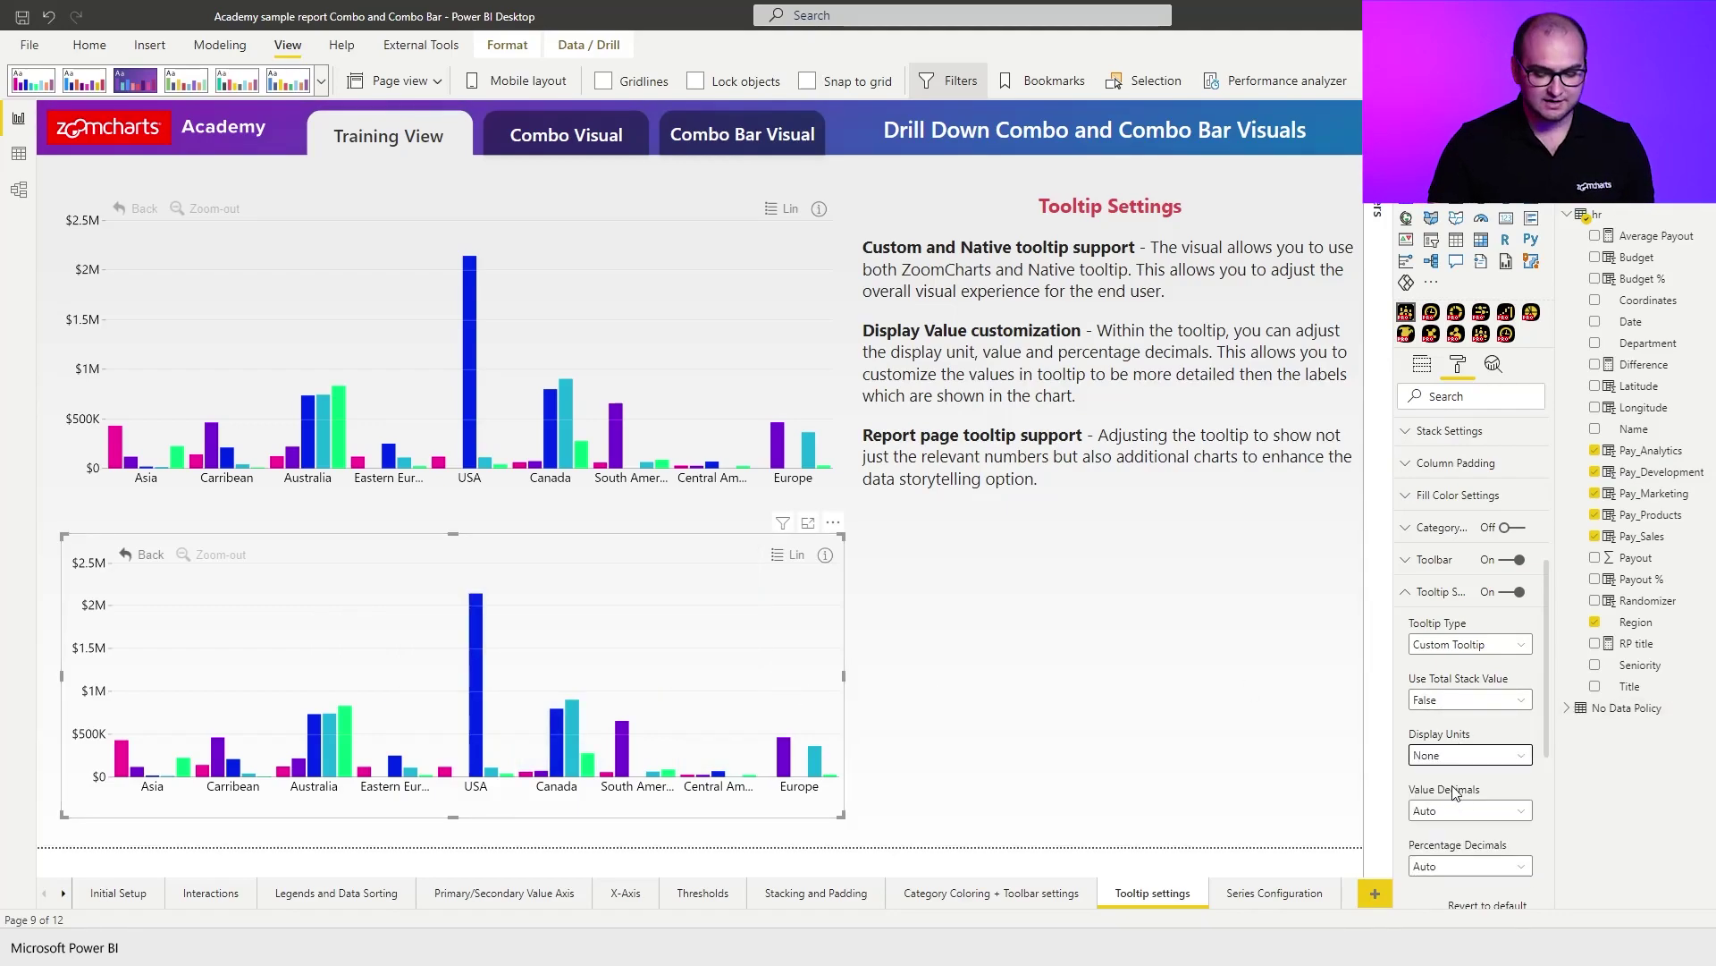
{"action": "left_click", "coordinate": [1463, 811]}
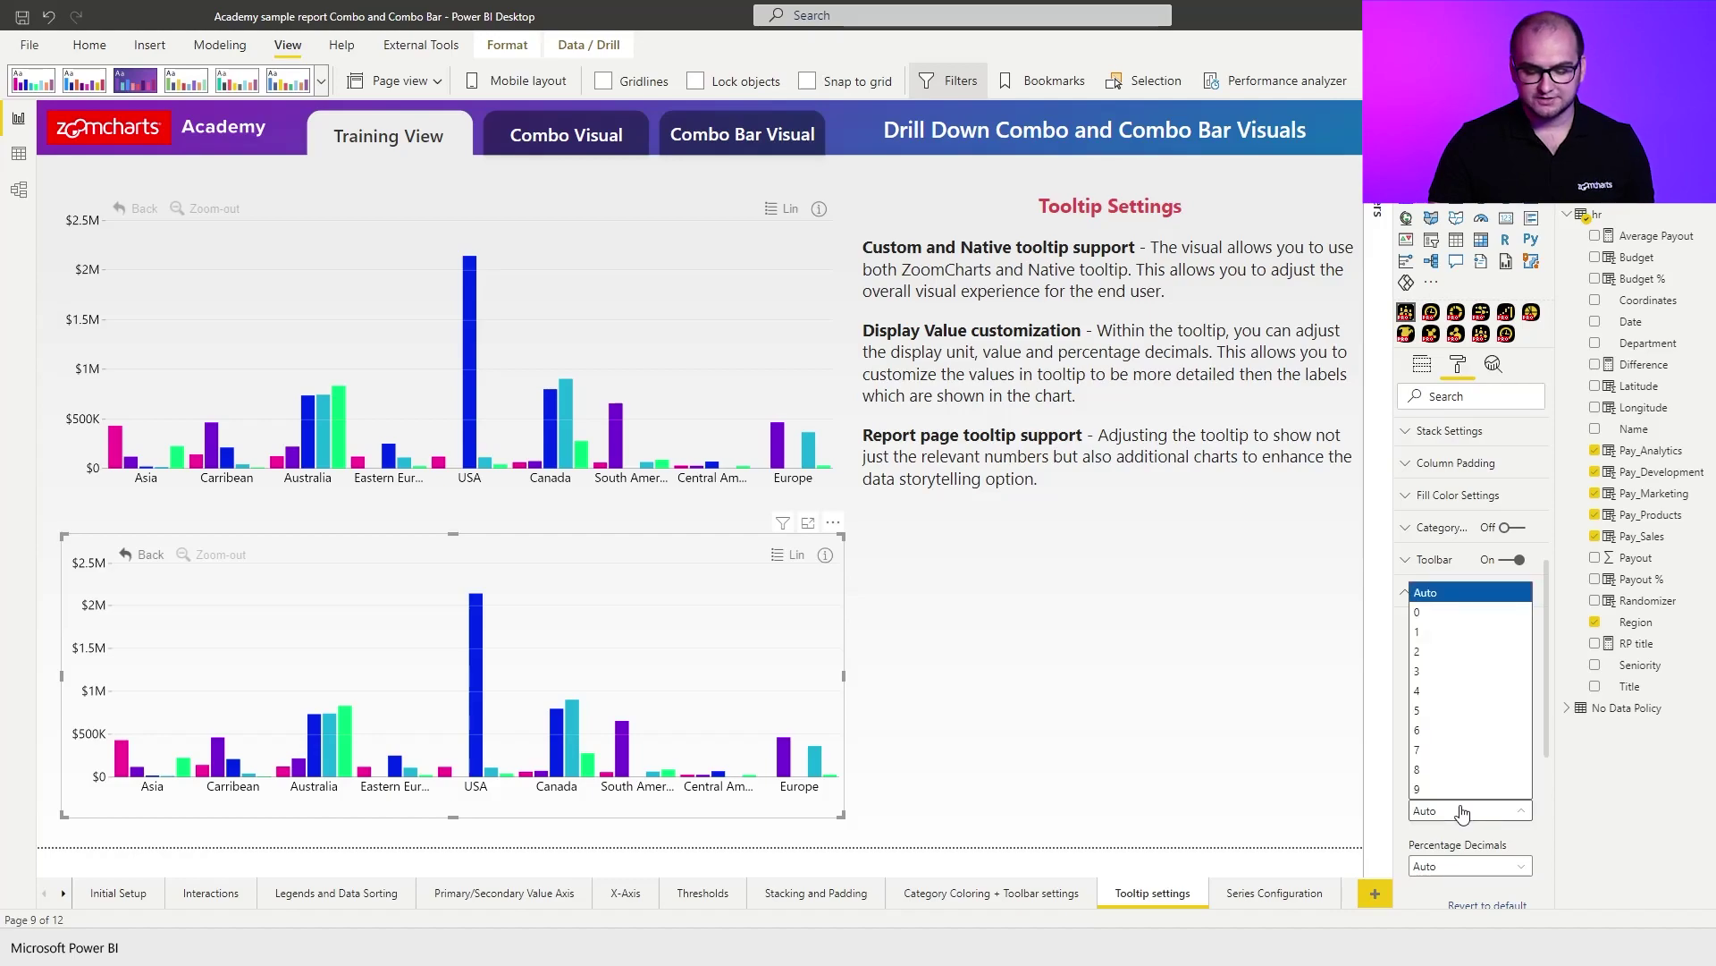
{"action": "left_click", "coordinate": [1446, 652]}
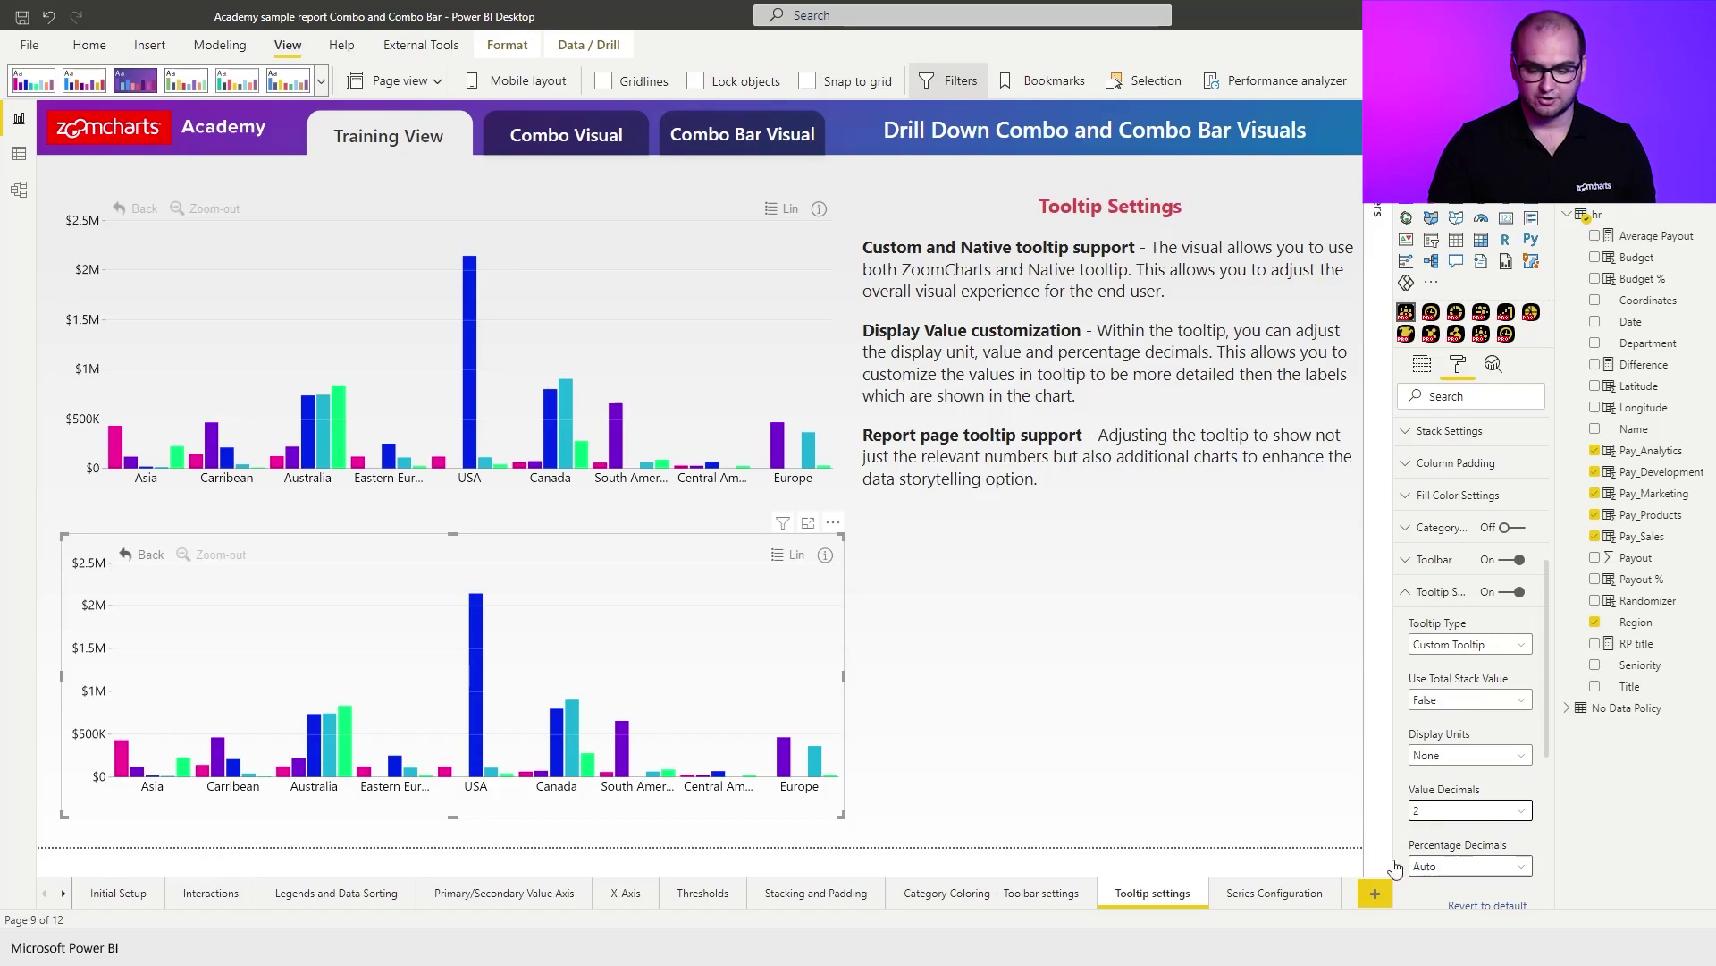
{"action": "mouse_move", "coordinate": [649, 691]}
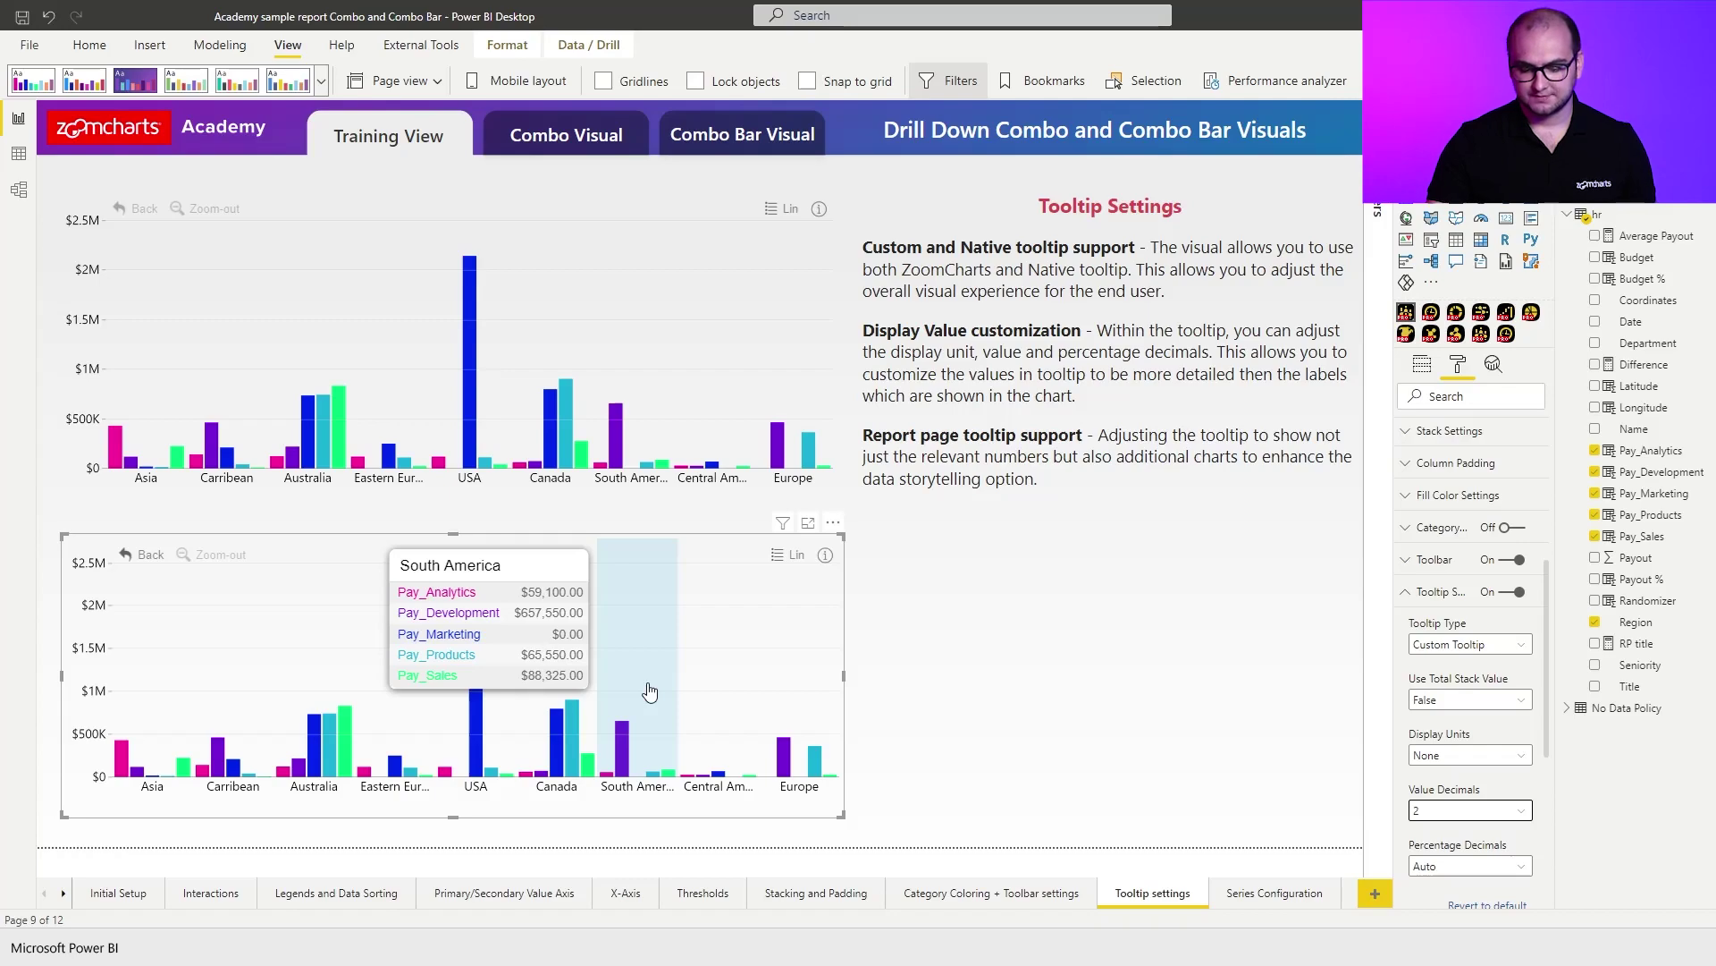
Change the upper chart's Tooltip Type to Power BI Tooltip and collapse its custom tooltip settings.
{"action": "left_click", "coordinate": [85, 307]}
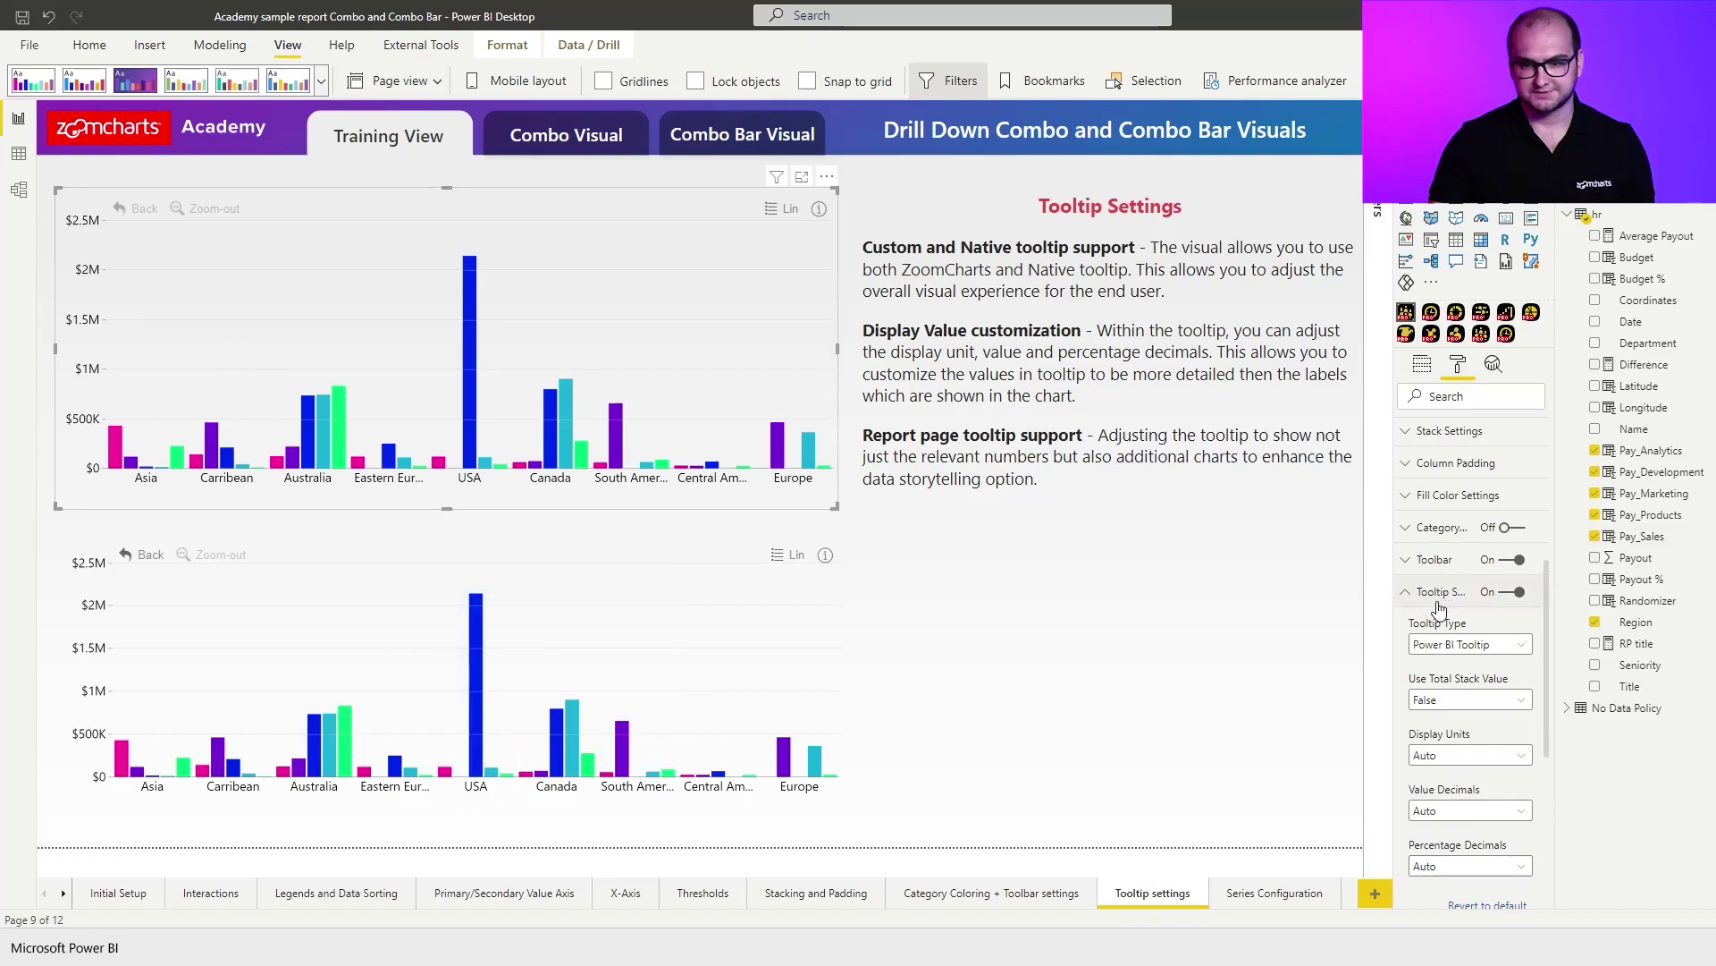
{"action": "left_click", "coordinate": [1450, 644]}
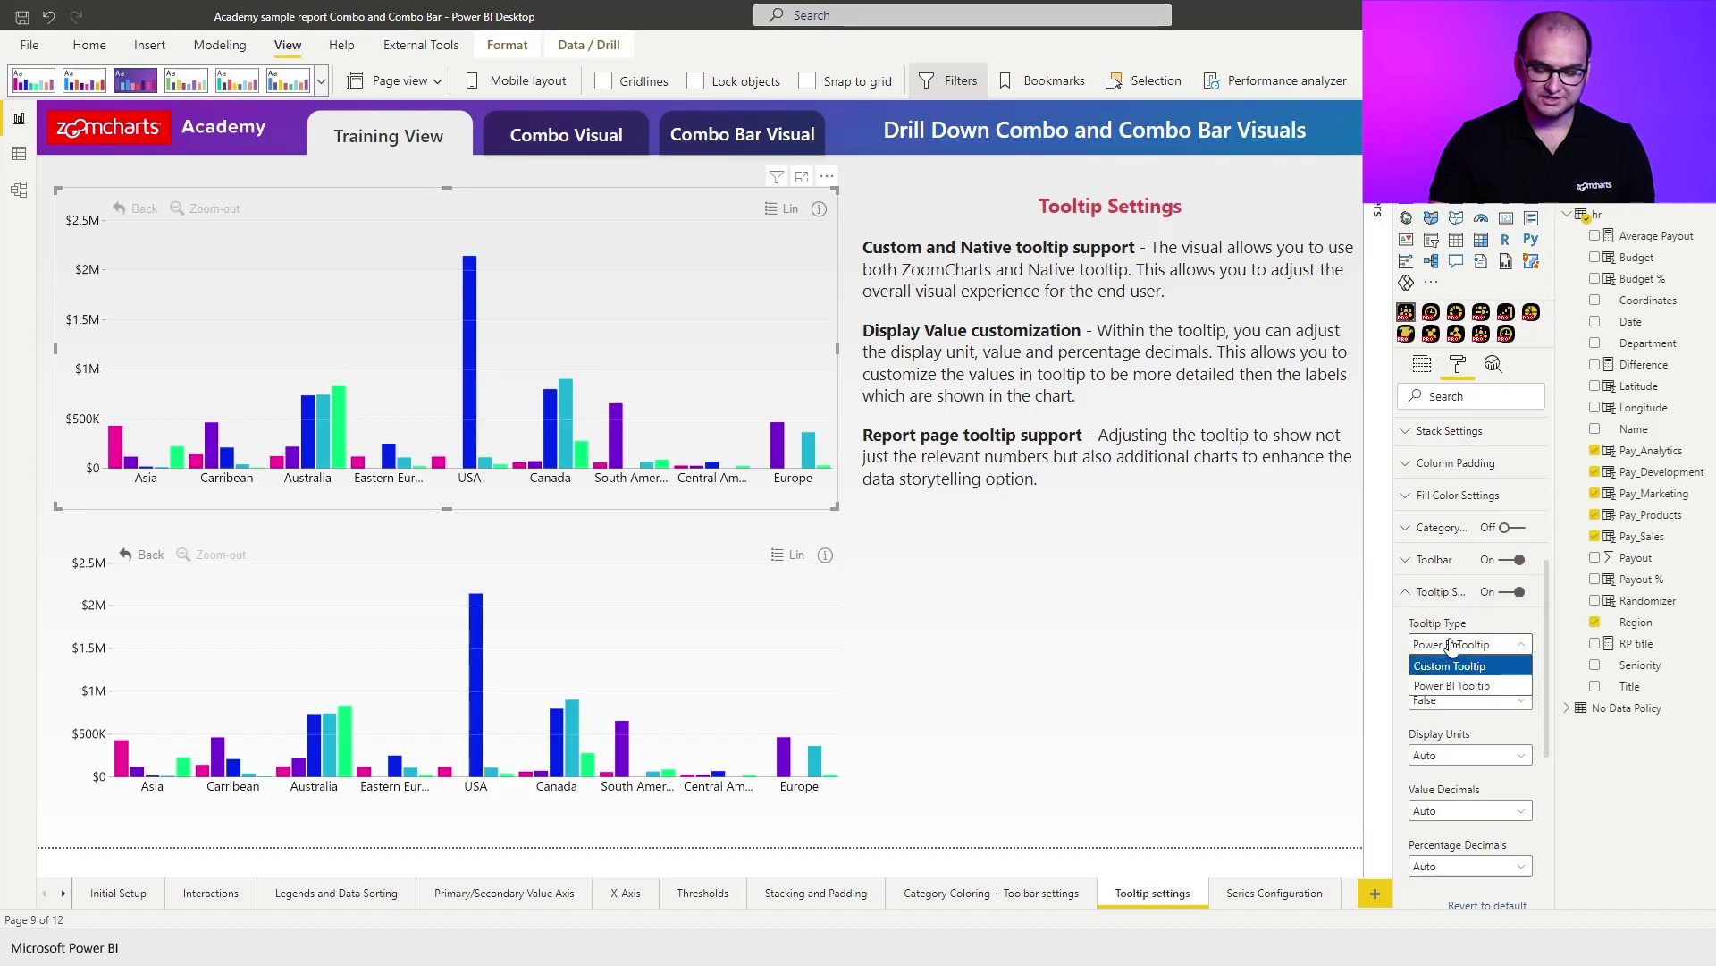
{"action": "left_click", "coordinate": [1475, 687]}
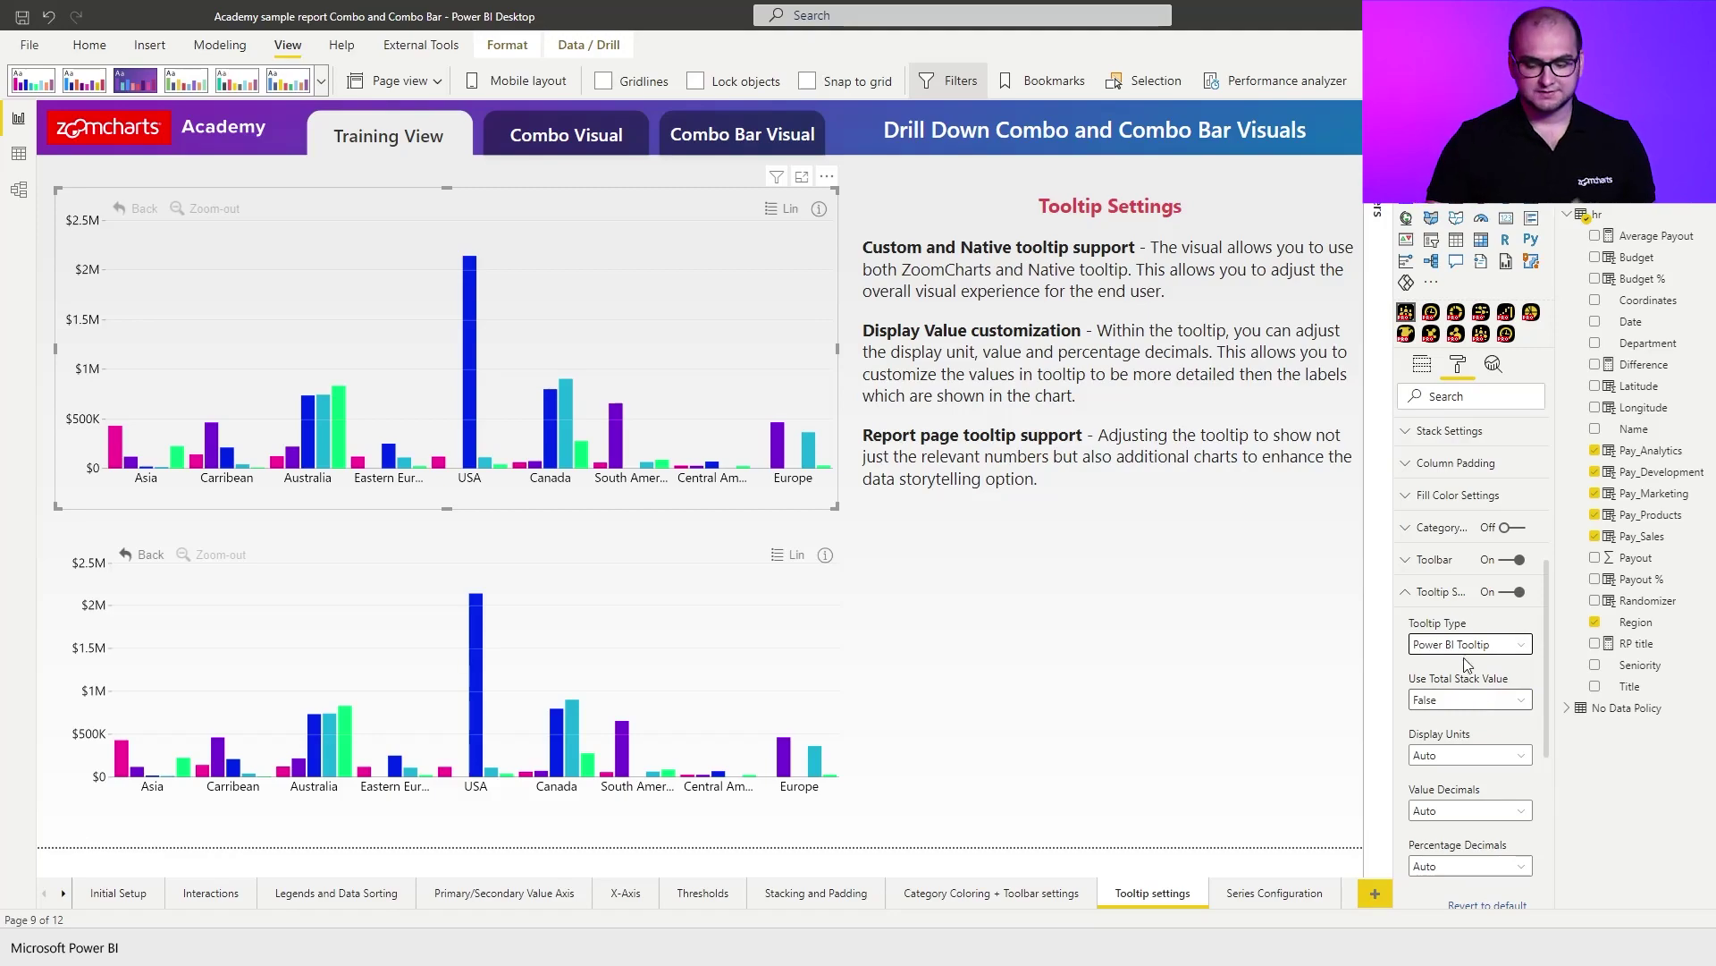
{"action": "left_click", "coordinate": [1440, 597]}
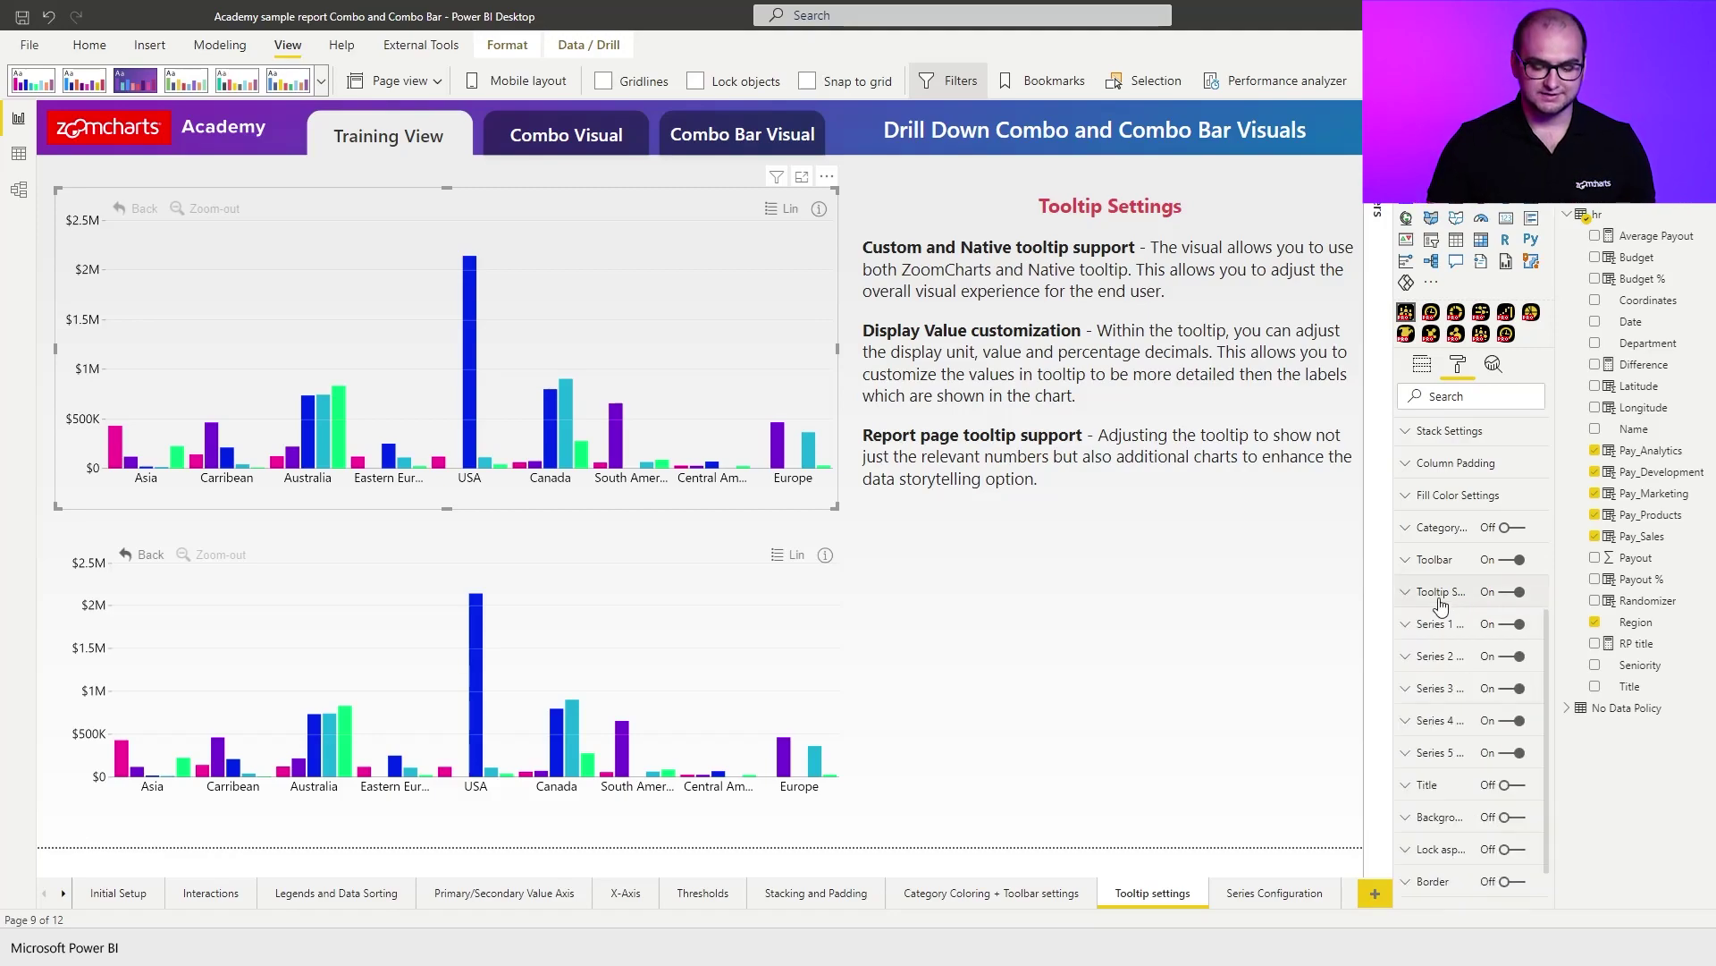
{"action": "scroll", "coordinate": [1440, 626], "scroll_direction": "down", "scroll_amount": 2}
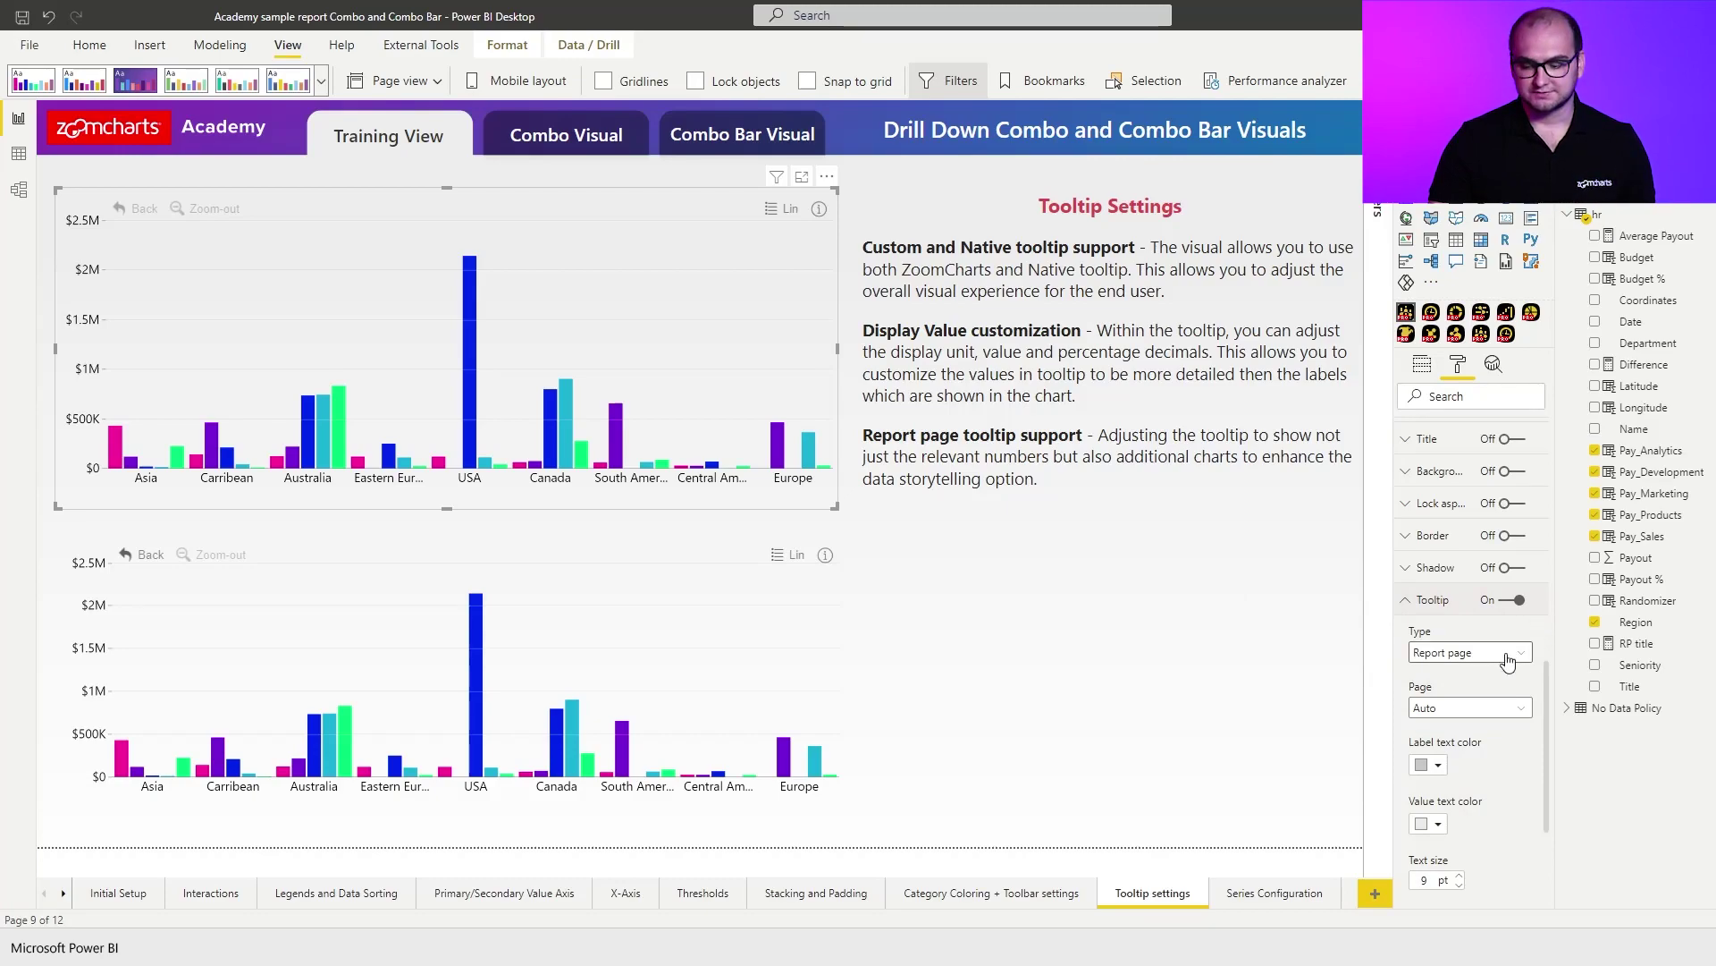
Set the upper chart's tooltip to Report page type using the Report Page Tooltip page.
{"action": "left_click", "coordinate": [1509, 660]}
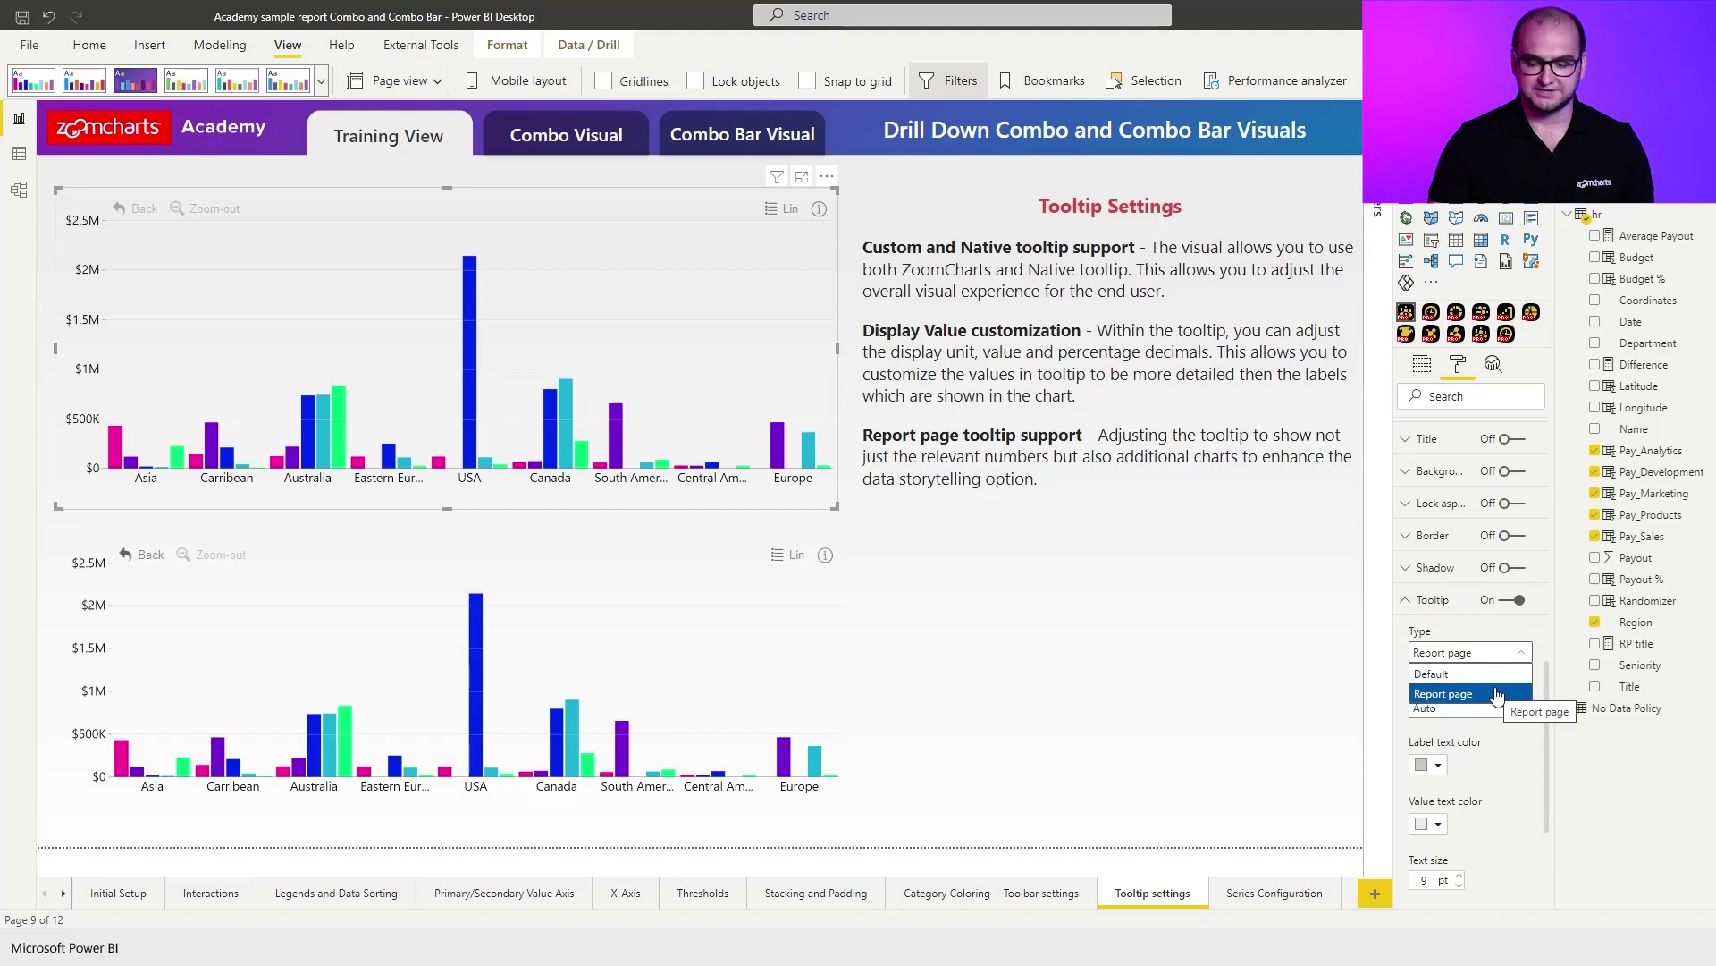
{"action": "left_click", "coordinate": [1498, 695]}
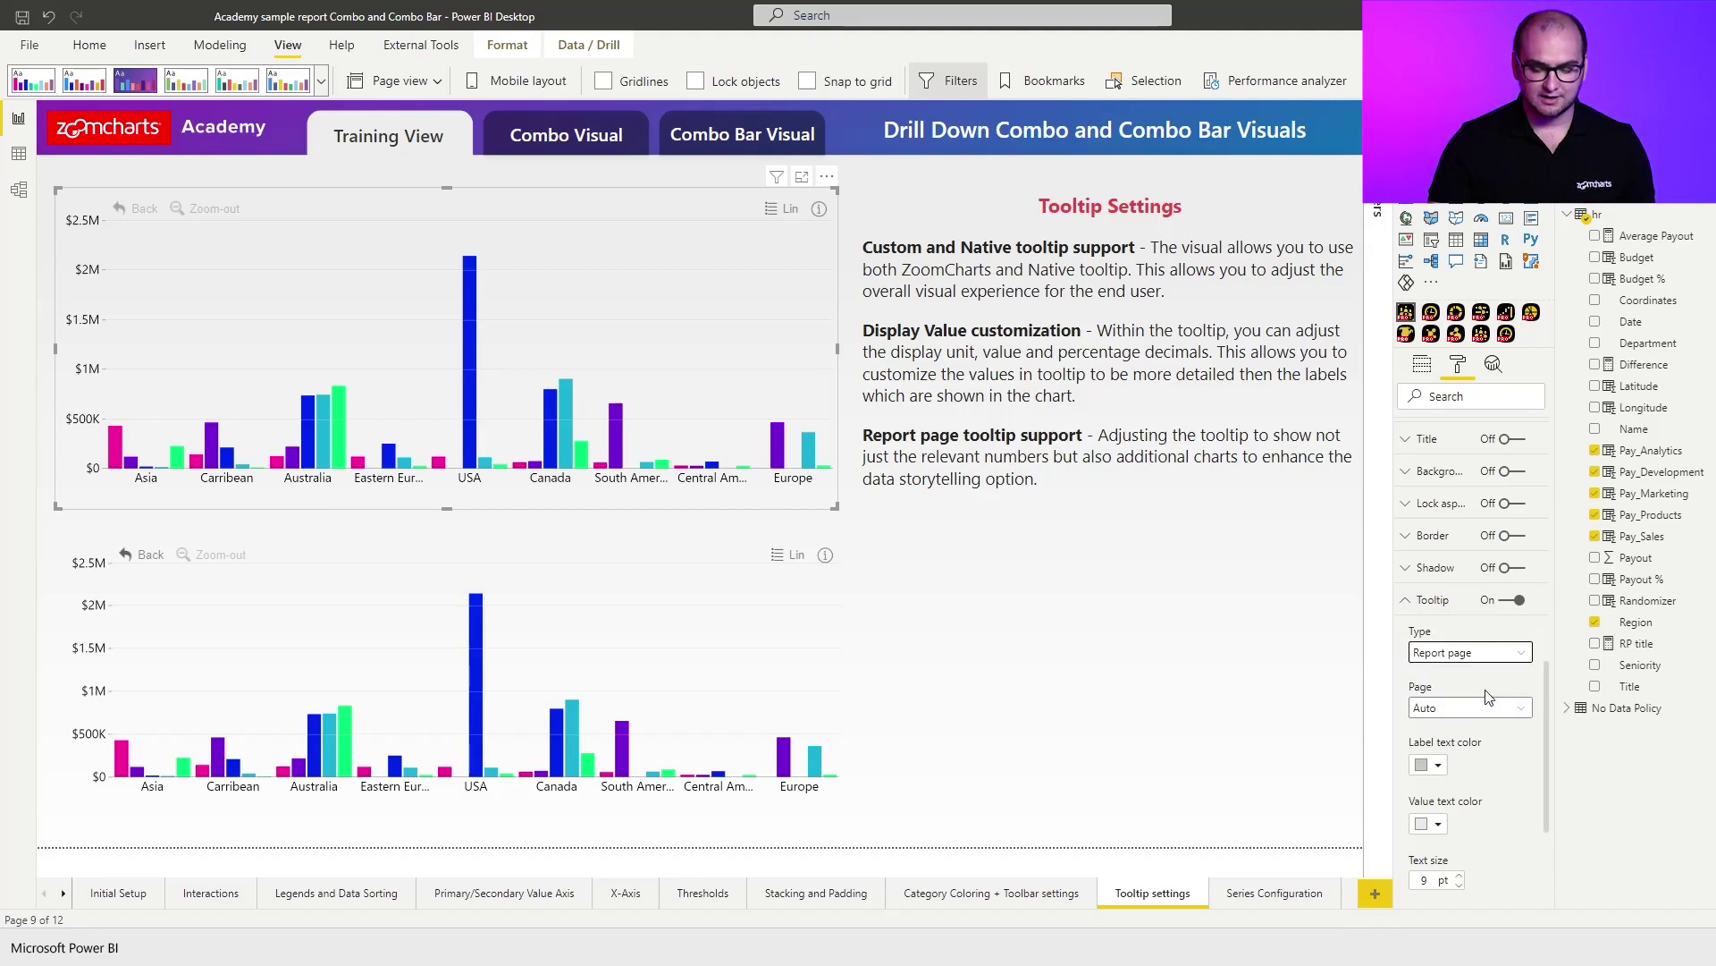
{"action": "left_click", "coordinate": [1486, 707]}
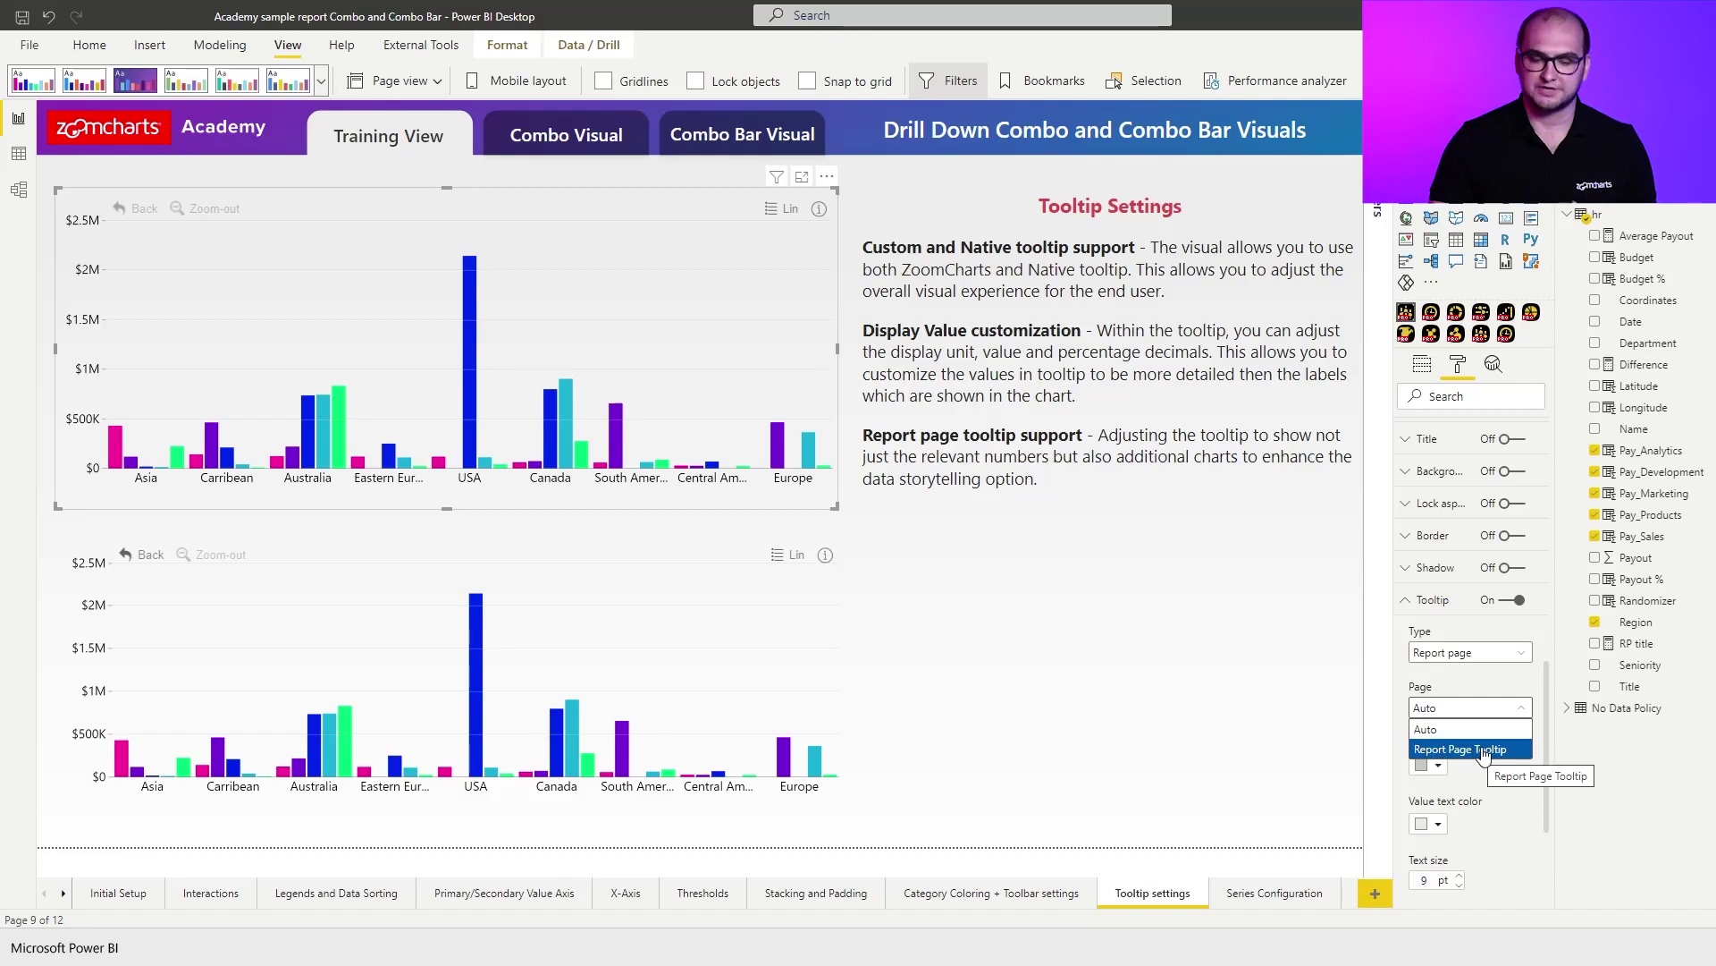
{"action": "left_click", "coordinate": [1484, 749]}
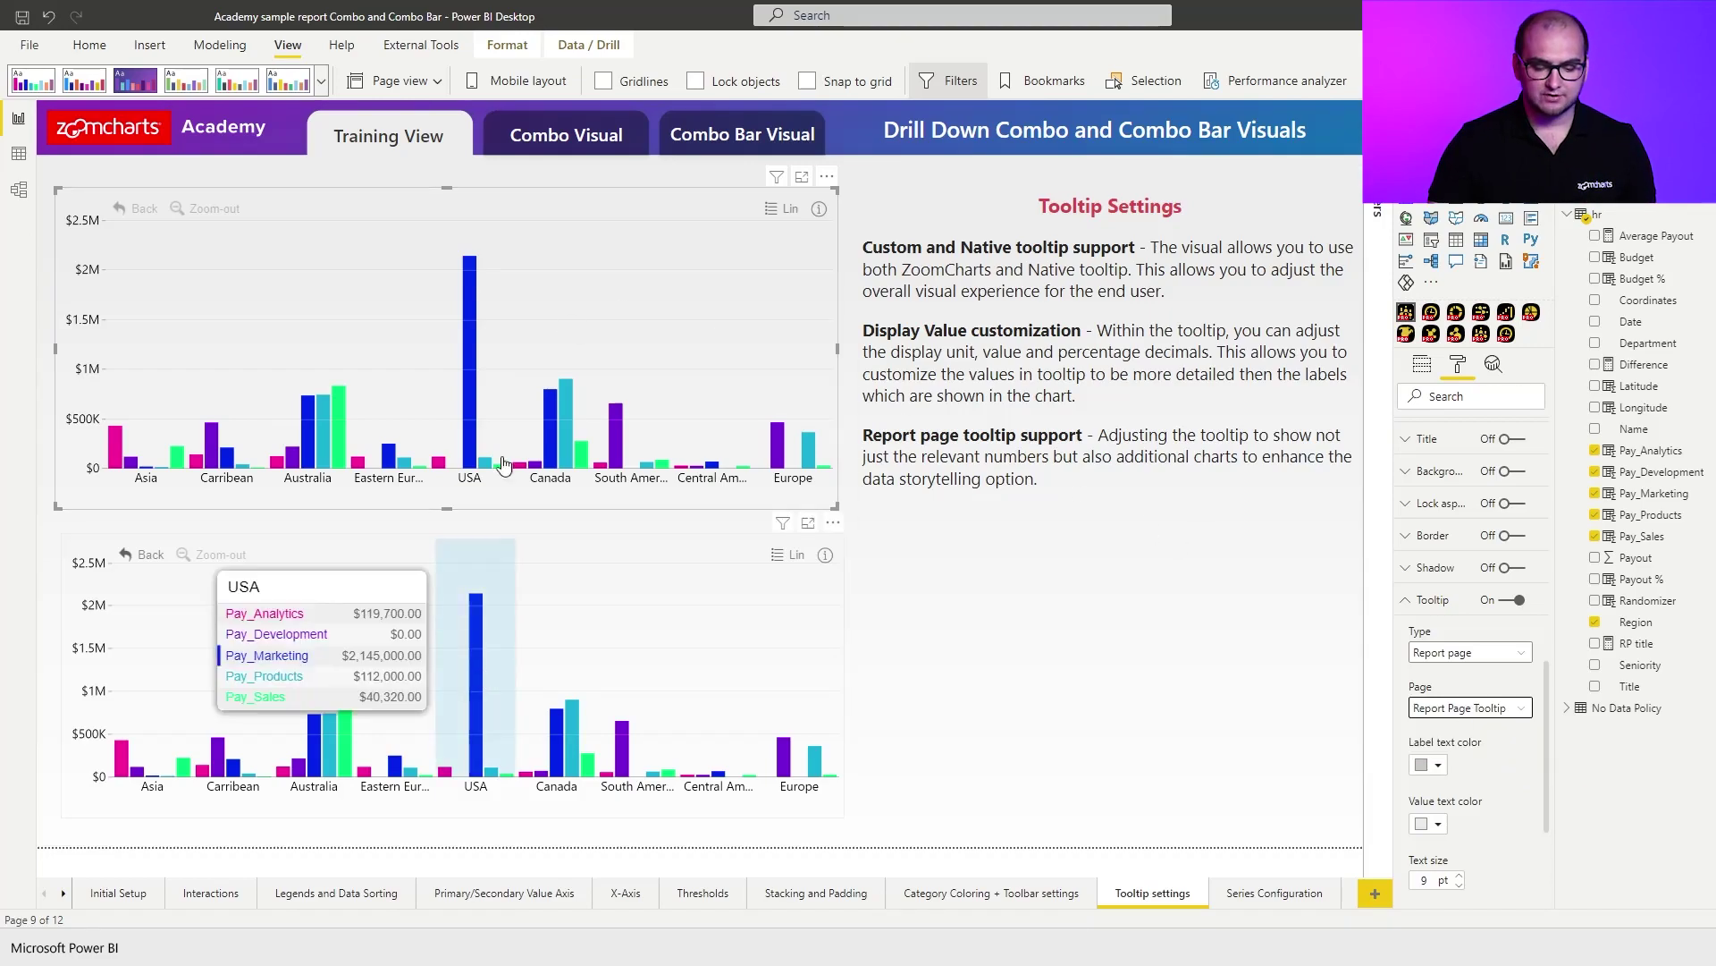
{"action": "mouse_move", "coordinate": [472, 388]}
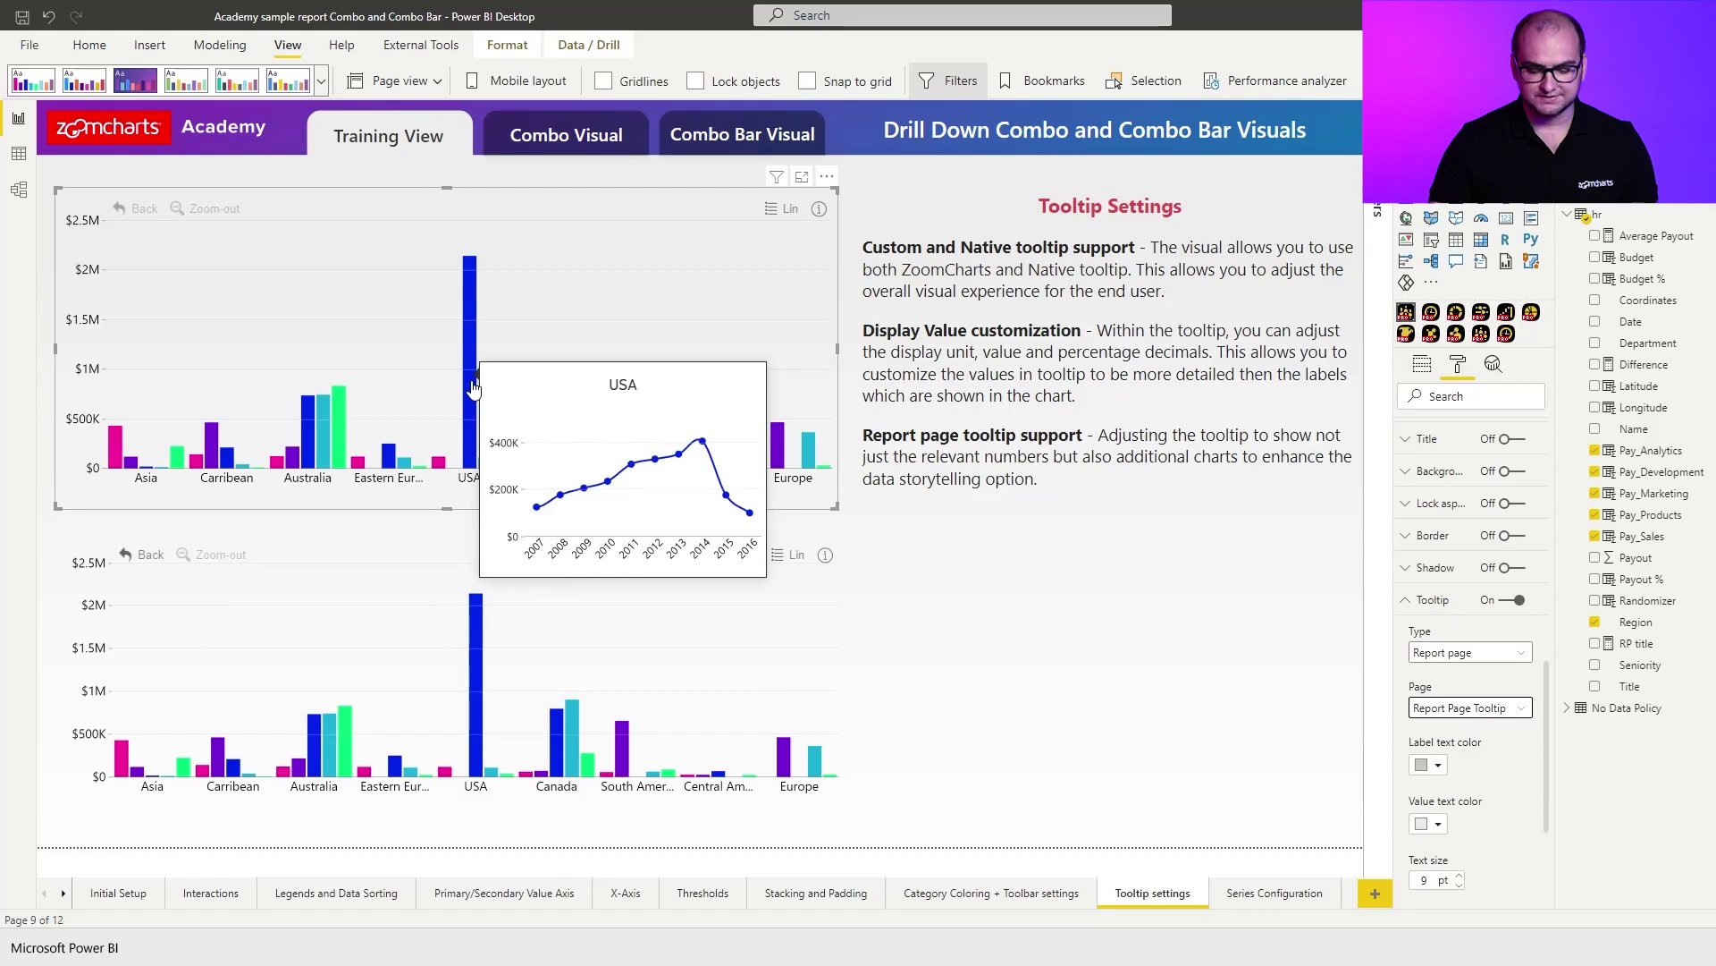